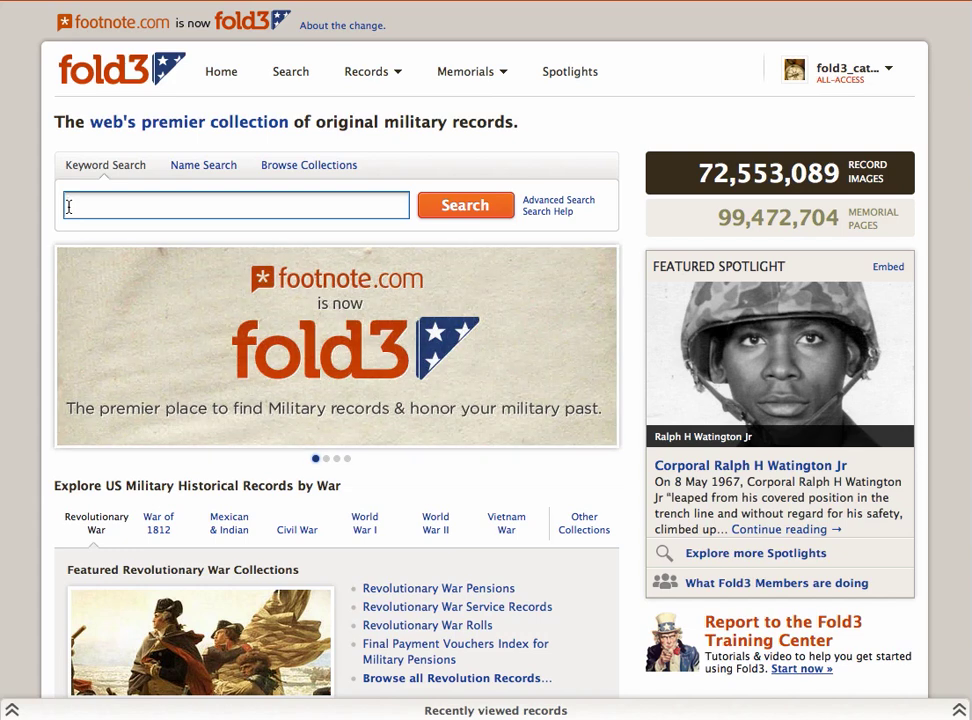
# Run a keyword search for Battle of Chickamauga and scroll through the results
pyautogui.write('Battle of Chickamauga')
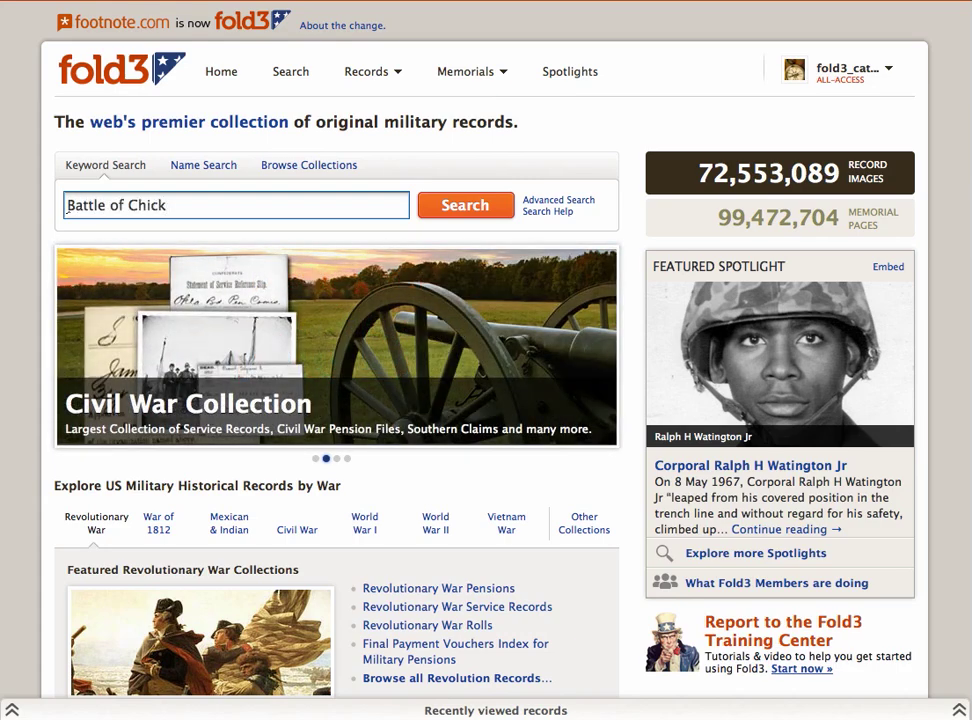
pyautogui.click(466, 210)
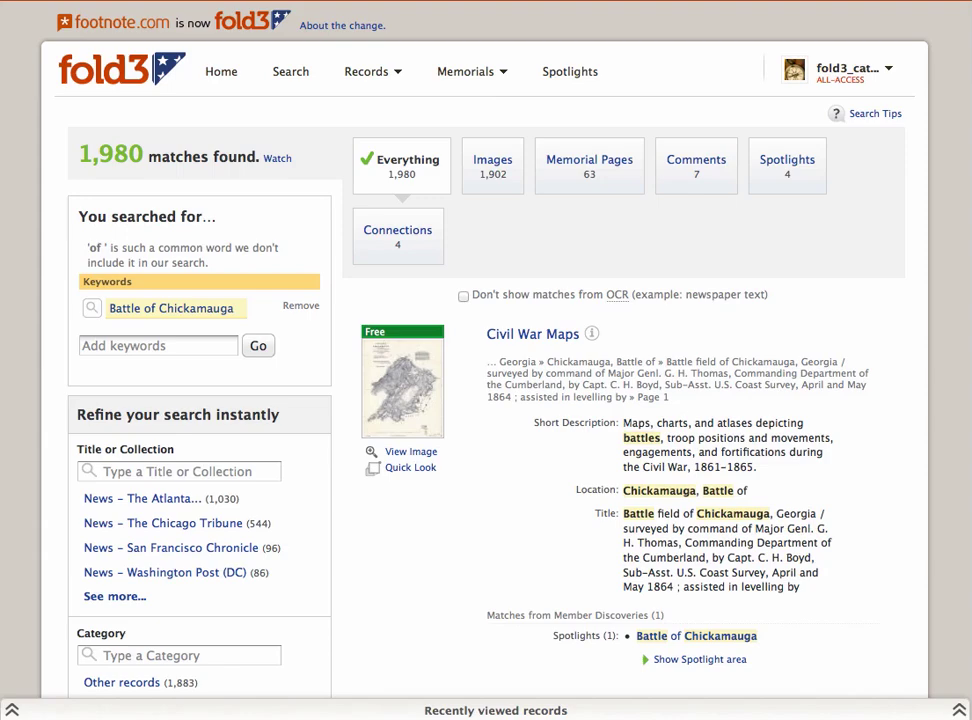
pyautogui.scroll(-7, 486, 400)
pyautogui.scroll(-7, 486, 400)
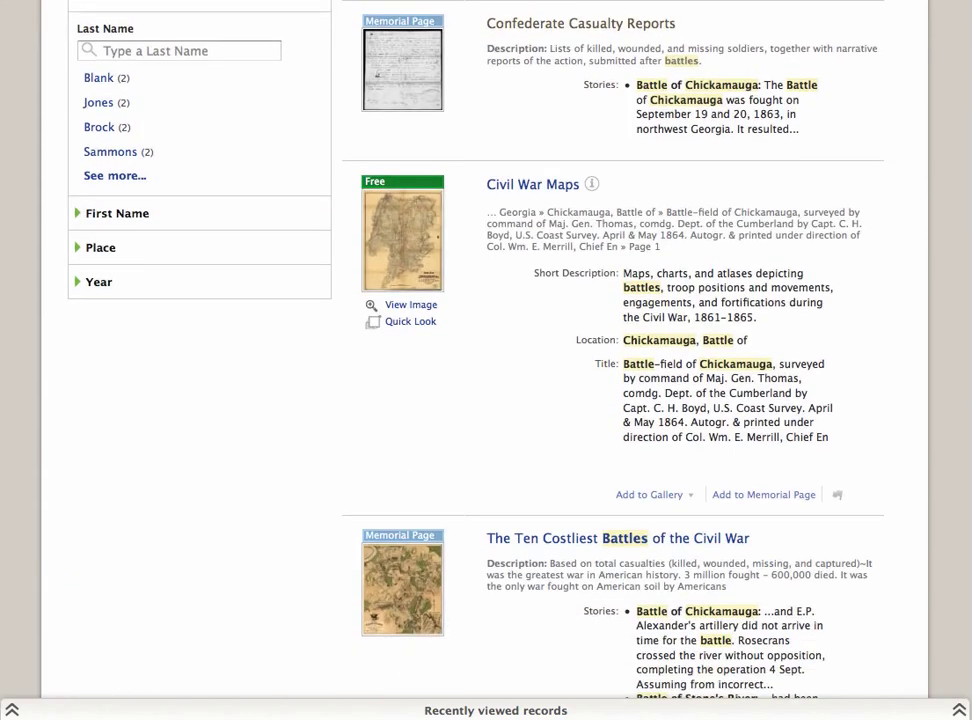
pyautogui.scroll(-11, 486, 400)
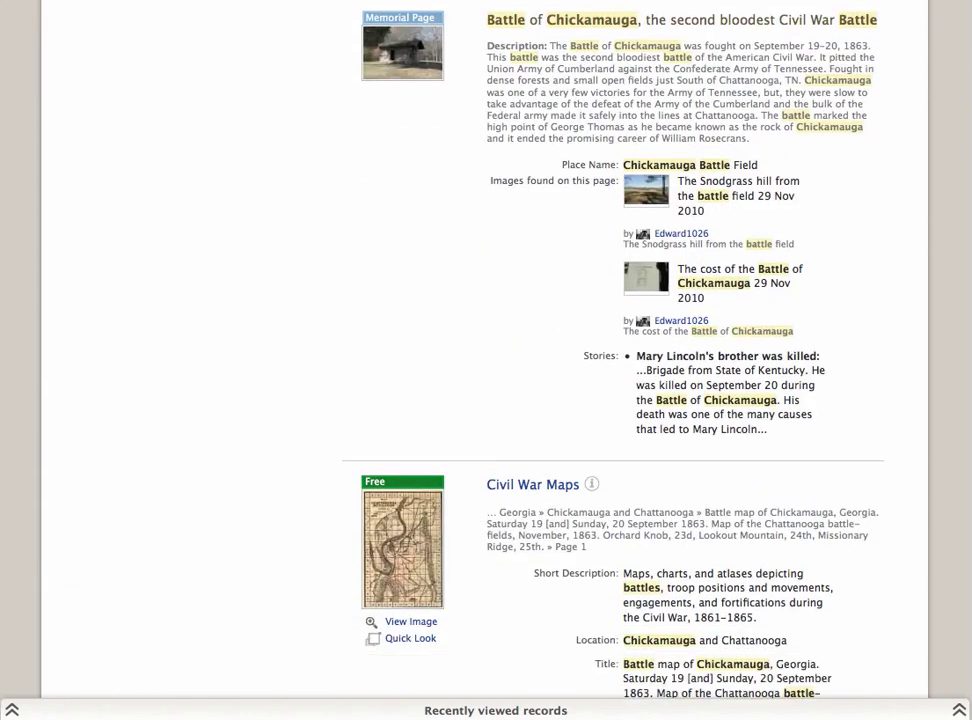
pyautogui.scroll(-2, 486, 400)
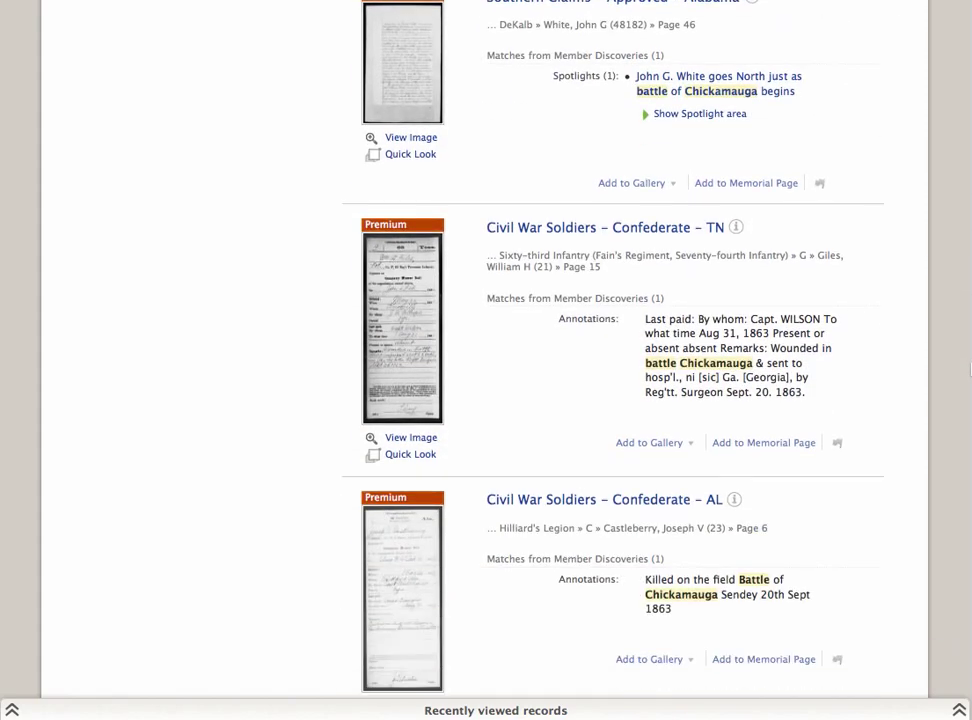
pyautogui.scroll(1, 486, 400)
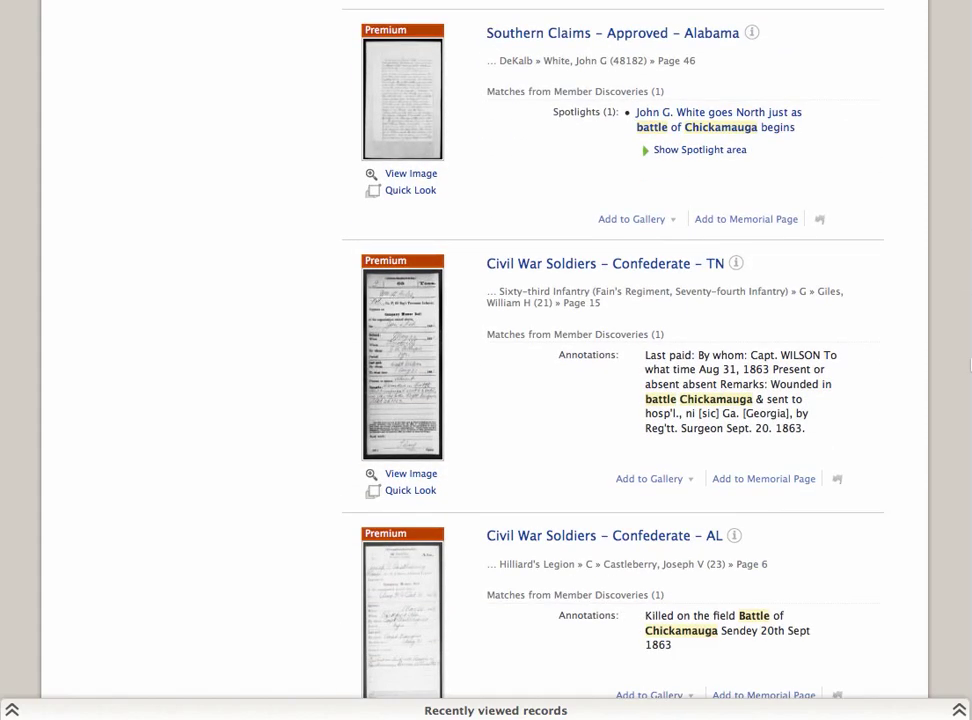
pyautogui.scroll(20, 968, 365)
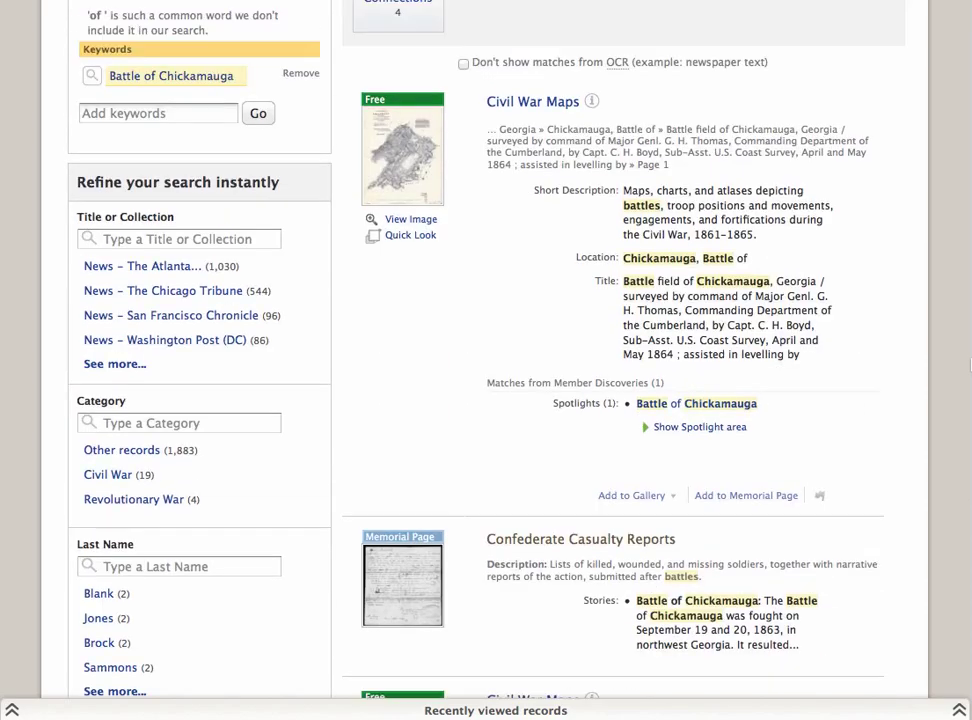
# From the home page, run a name search for first name John, last name Adams
pyautogui.click(105, 68)
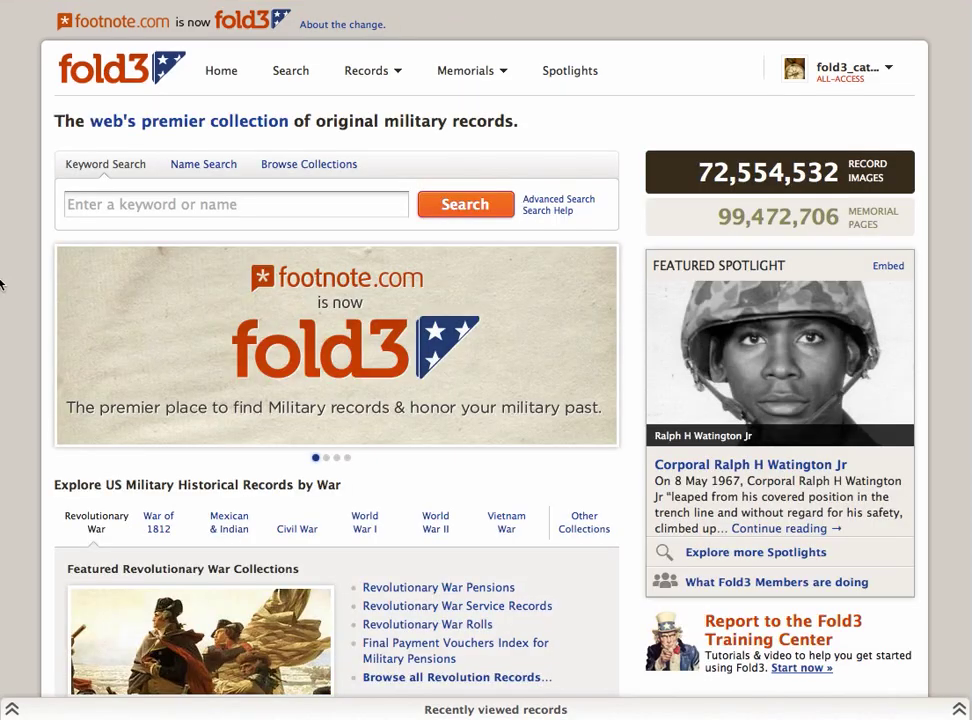
pyautogui.click(209, 165)
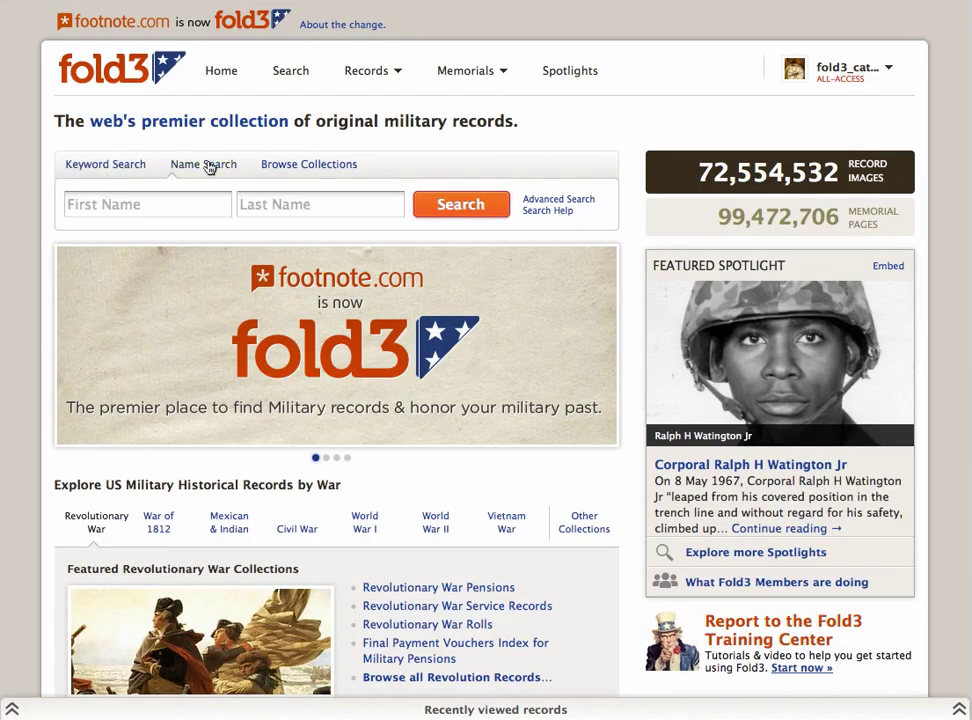
pyautogui.click(550, 203)
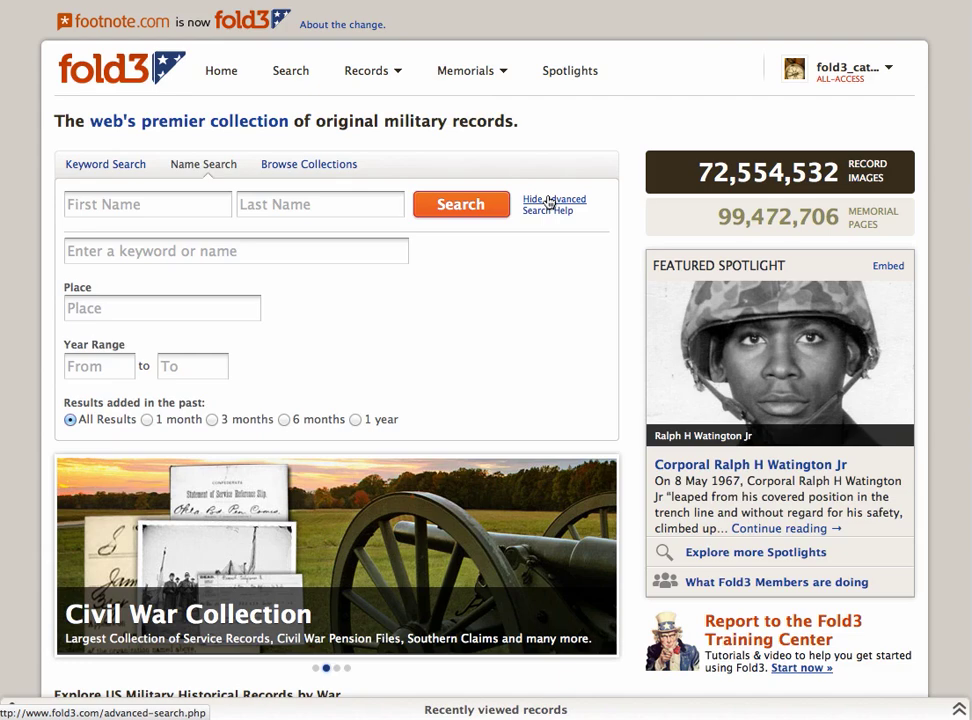
pyautogui.click(550, 203)
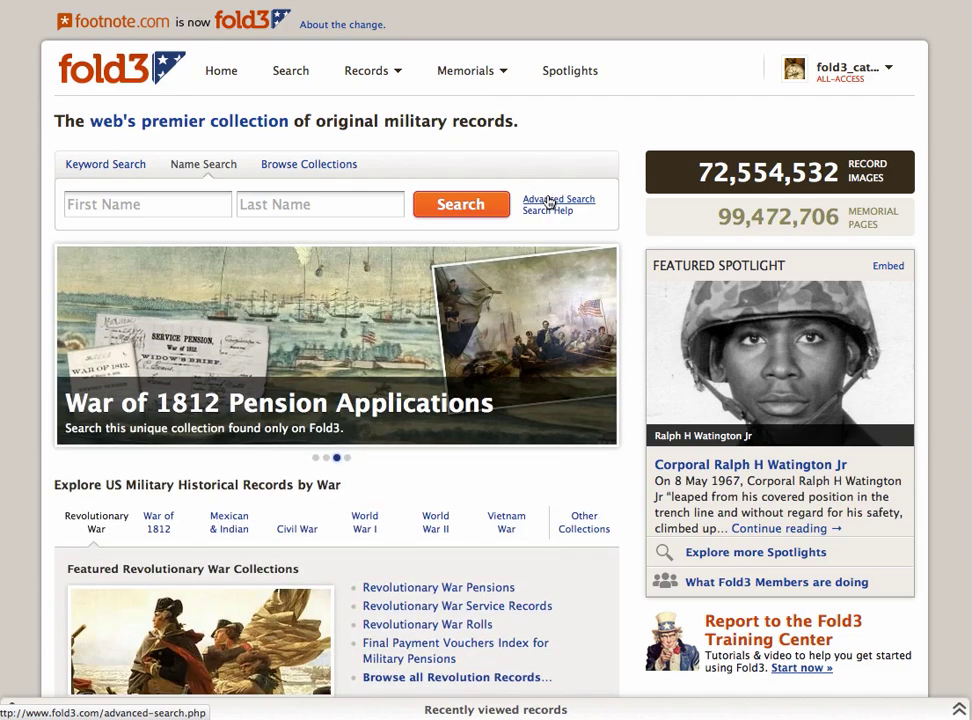
pyautogui.click(191, 204)
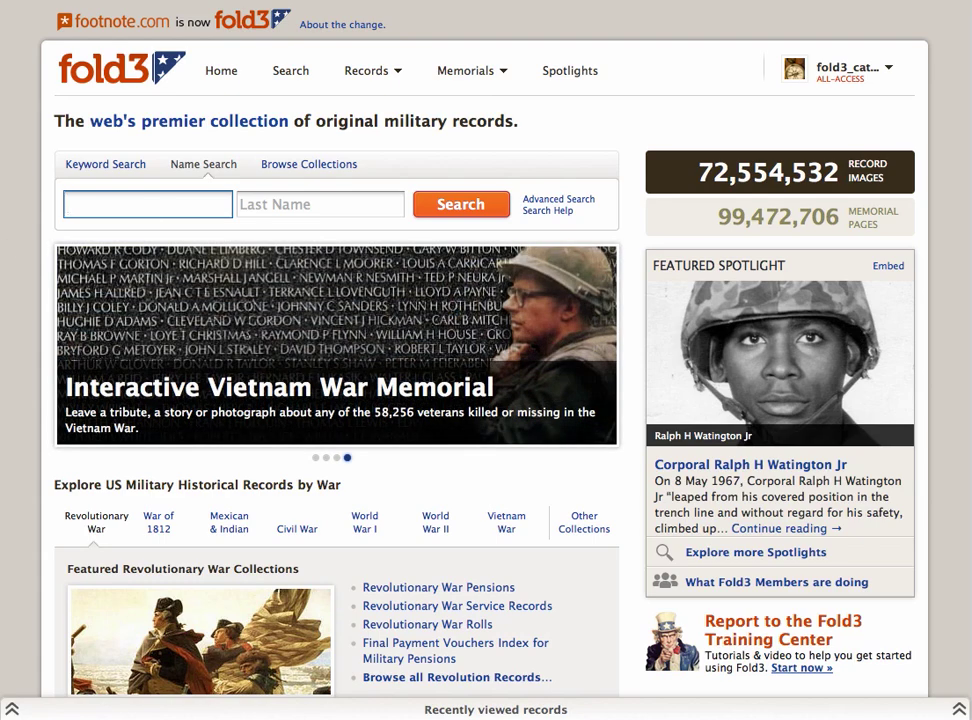
pyautogui.write('John')
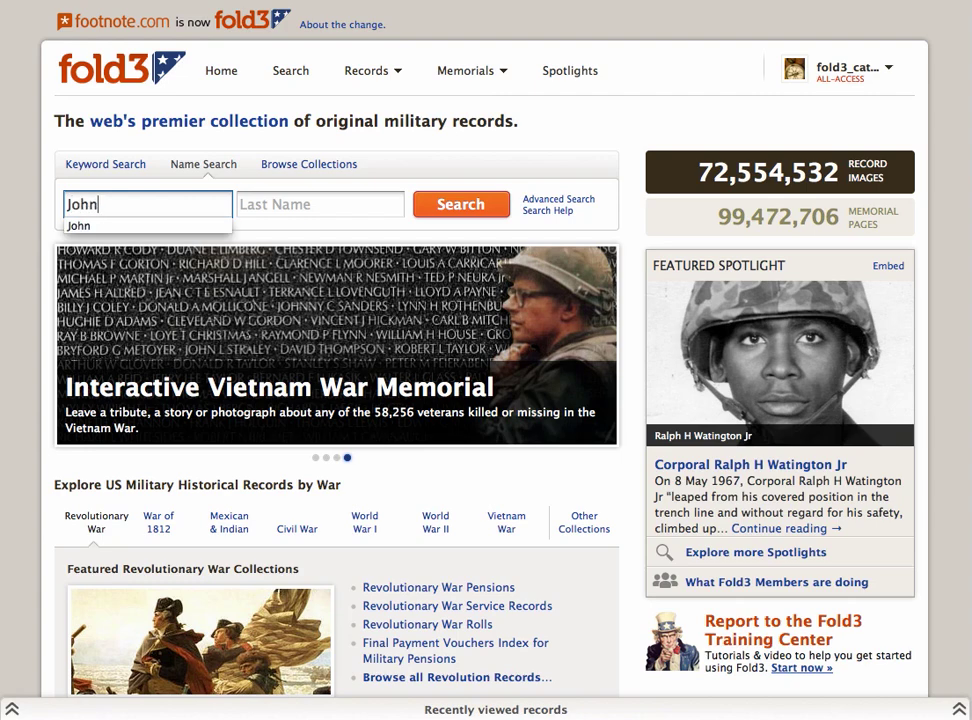
pyautogui.press('Tab')
pyautogui.write('Adams')
pyautogui.press('Tab')
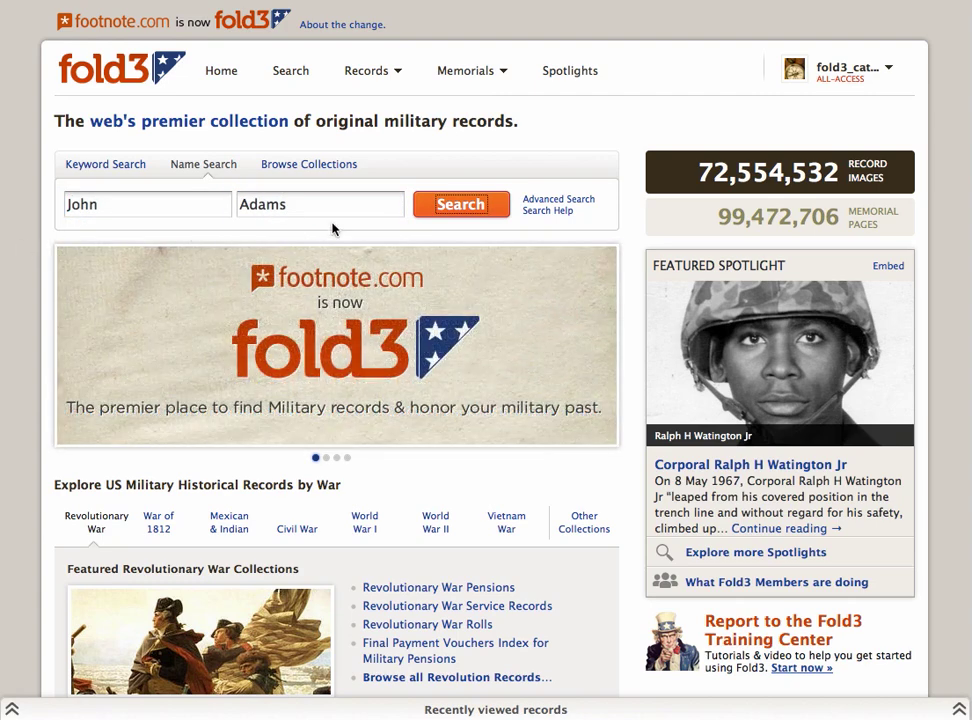
pyautogui.click(457, 215)
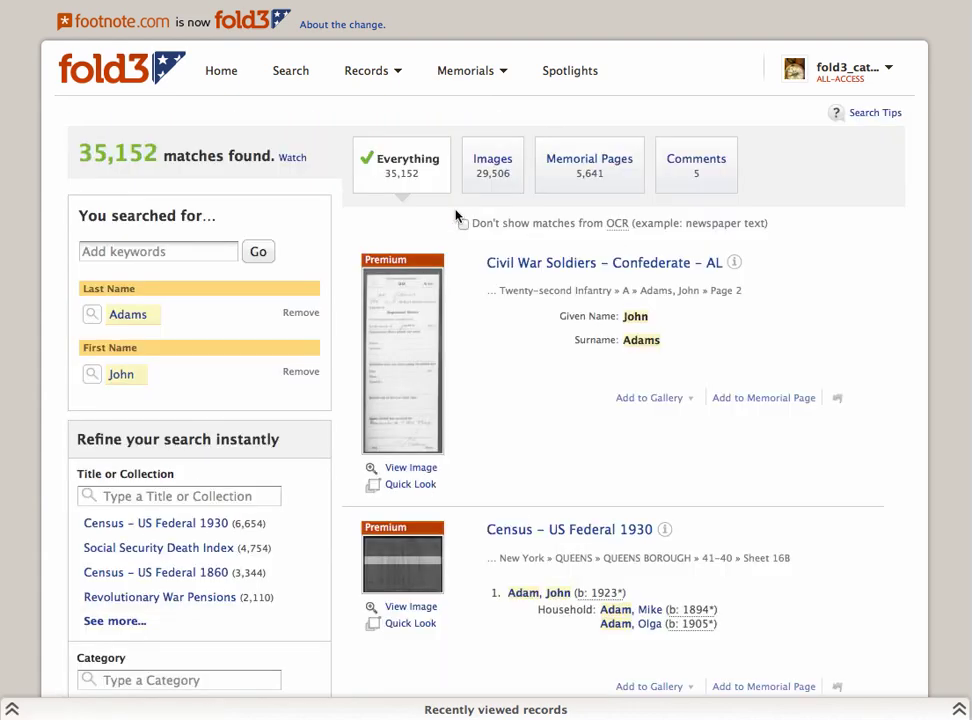
# Filter the John Adams results by the place Virginia, leaving 2,014 matches
pyautogui.scroll(-8, 486, 400)
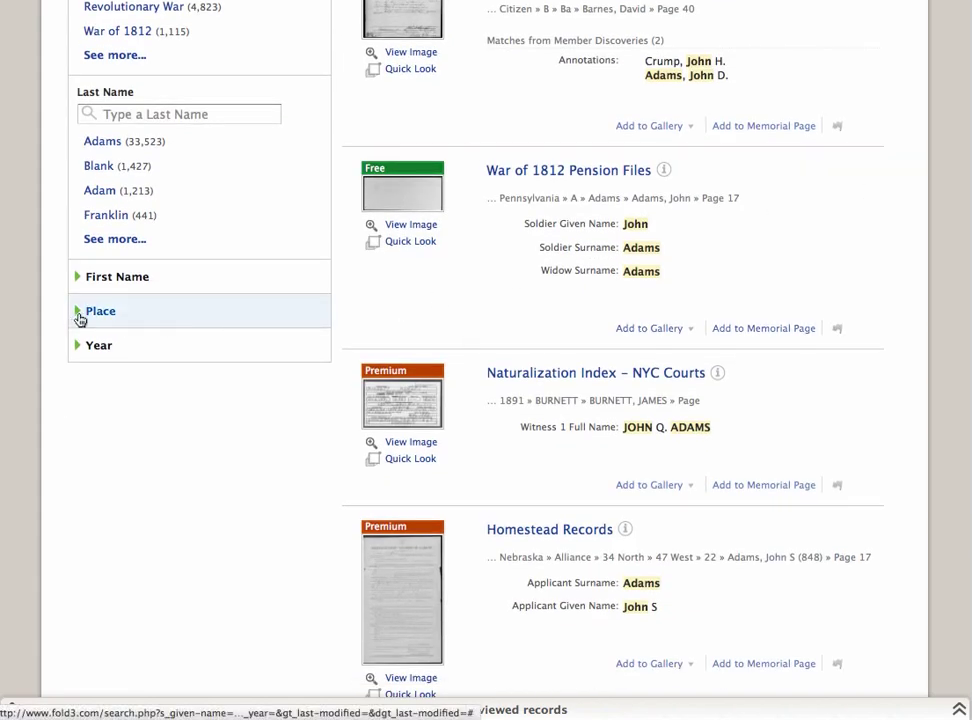
pyautogui.click(78, 315)
pyautogui.write('Vi')
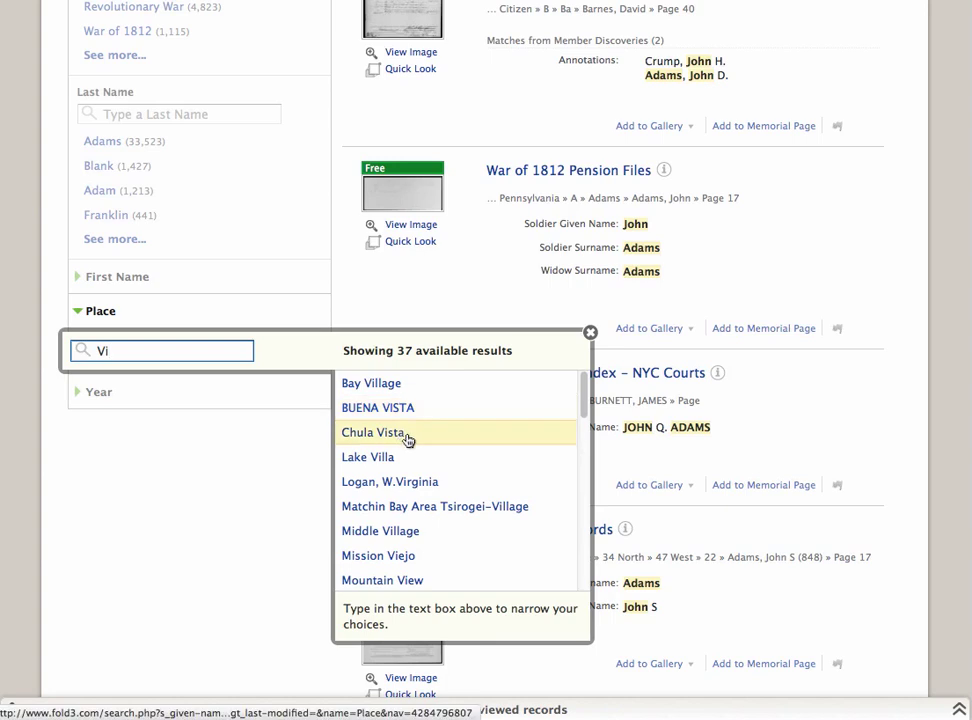
pyautogui.write('rginia')
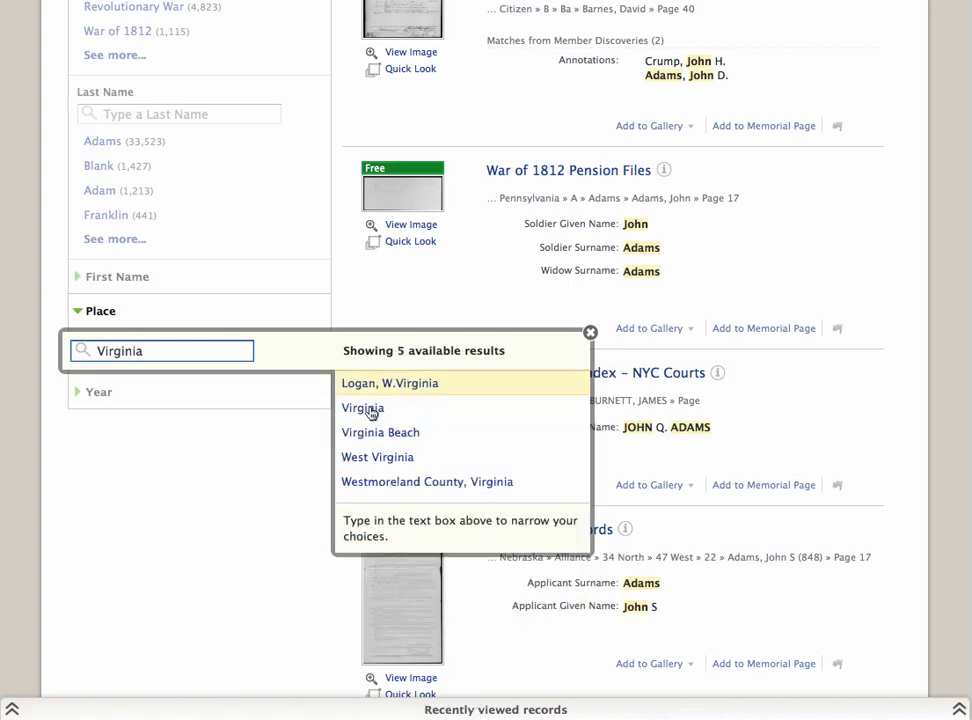
pyautogui.click(384, 410)
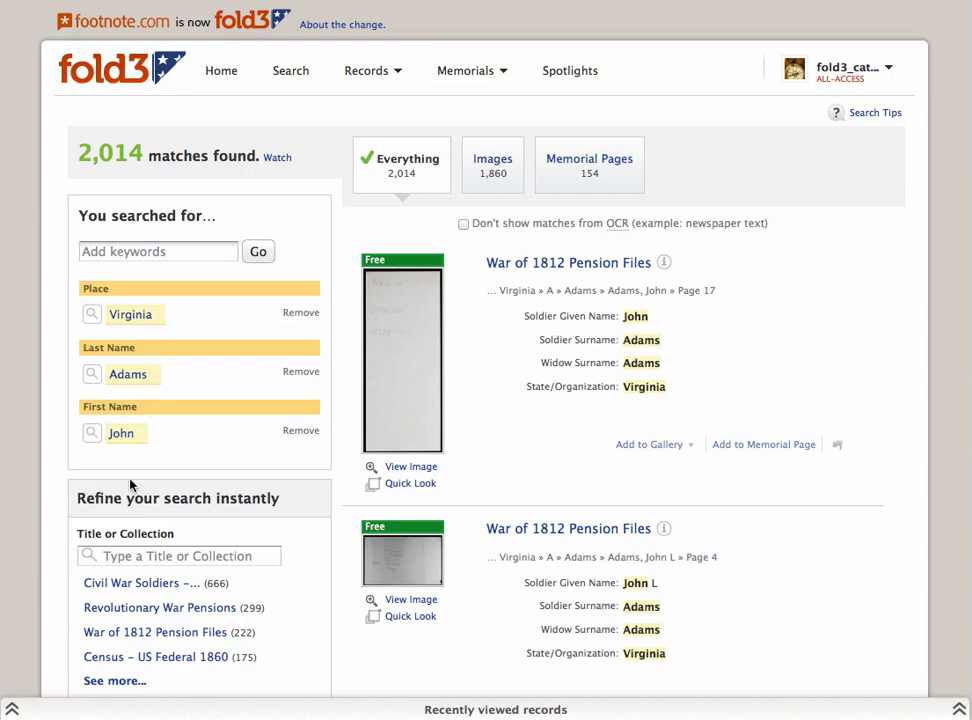
pyautogui.scroll(-5, 130, 486)
# Add filters for War of 1812 Pension Files and widow maiden name Rusk
pyautogui.click(158, 312)
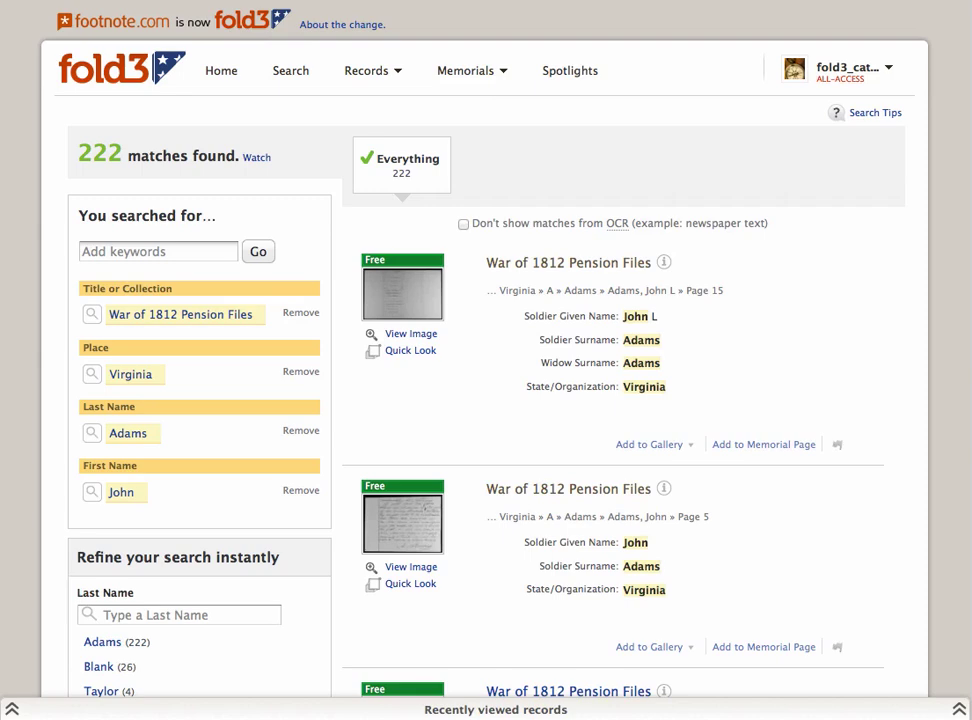
pyautogui.scroll(-15, 486, 400)
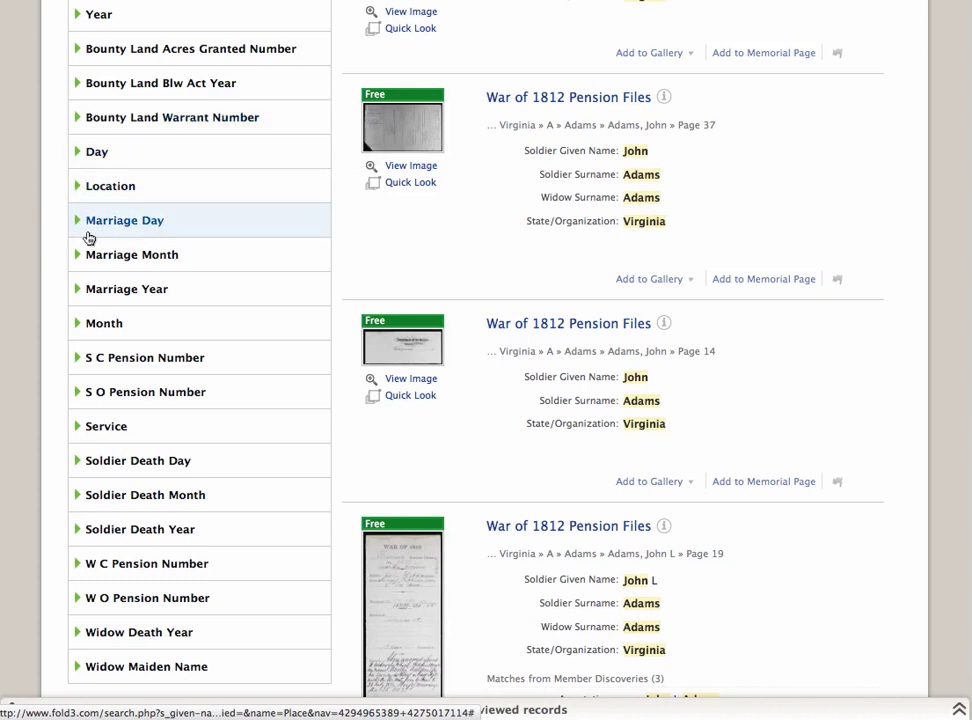
pyautogui.click(107, 676)
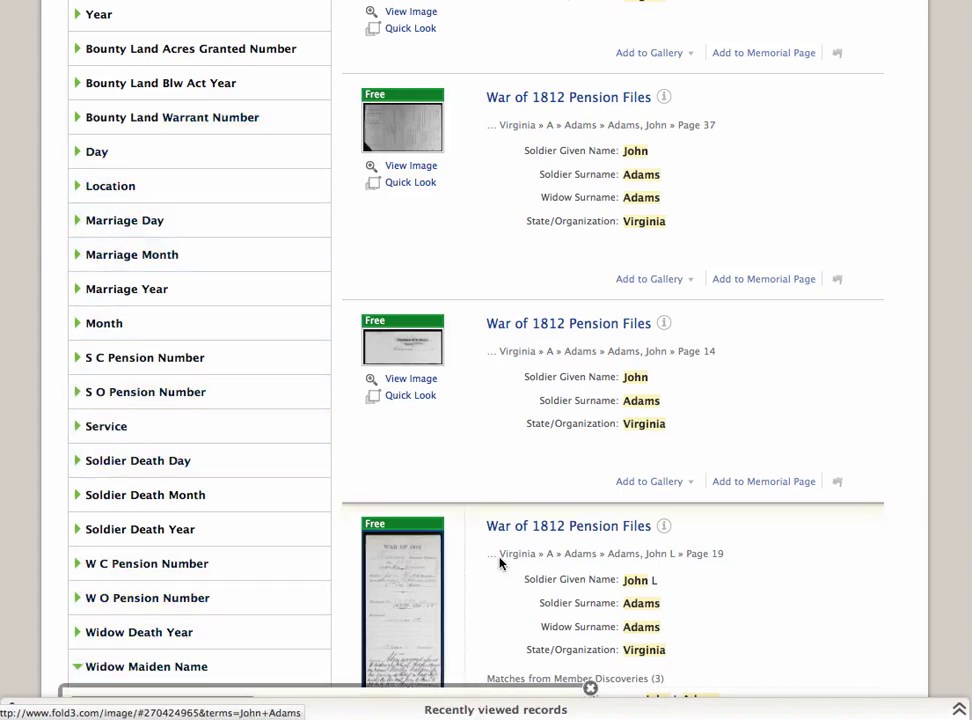
pyautogui.scroll(-5, 506, 558)
pyautogui.scroll(-1, 506, 560)
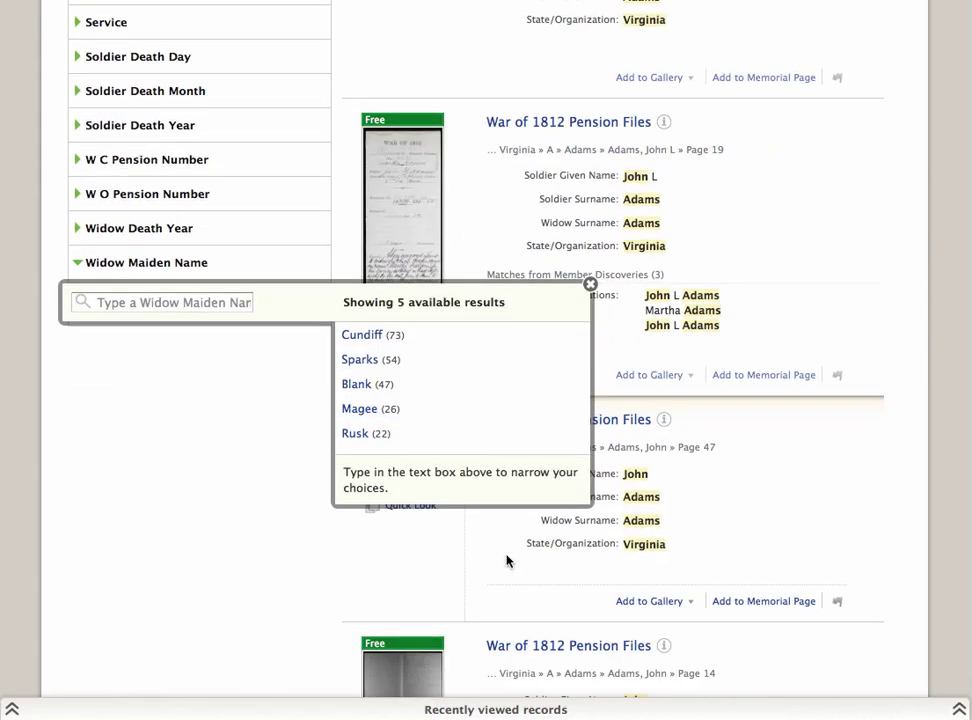
pyautogui.click(360, 433)
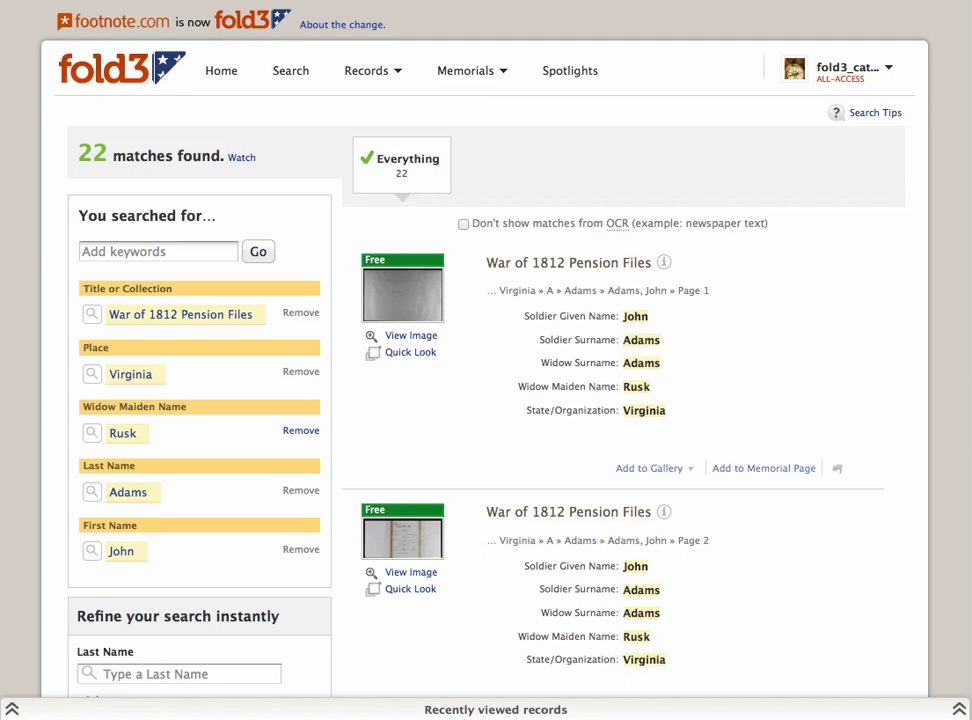
pyautogui.scroll(-15, 486, 400)
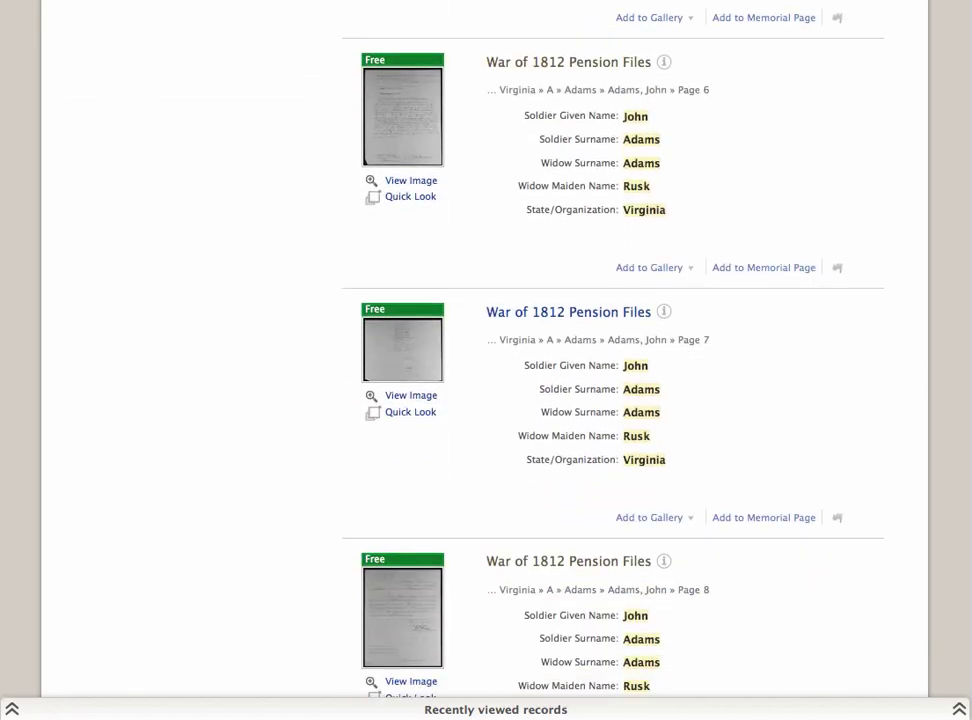
pyautogui.scroll(15, 486, 400)
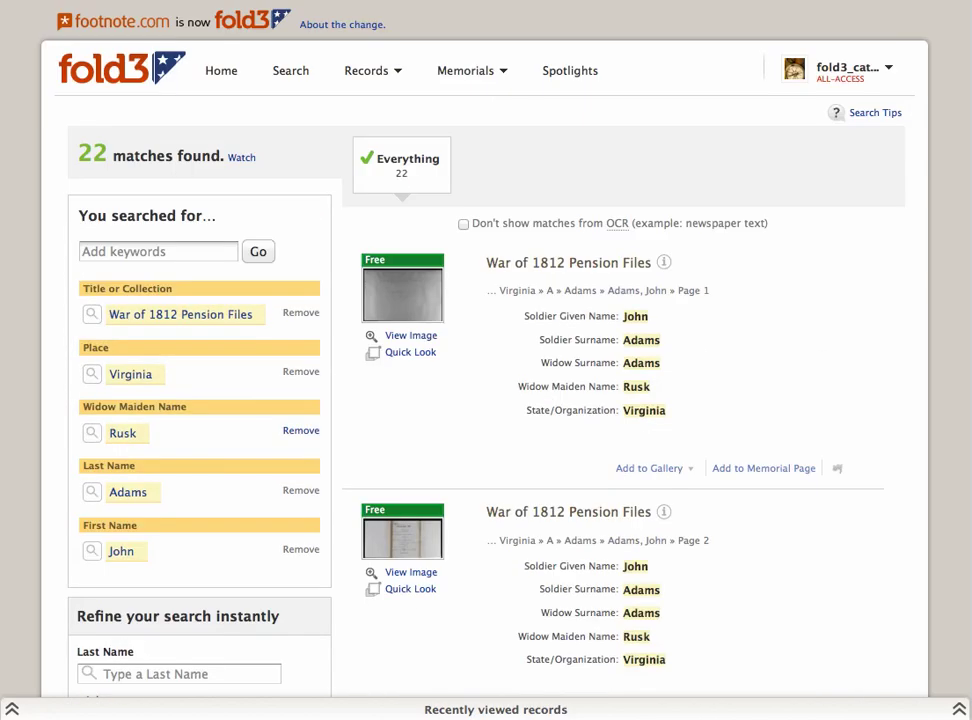
# Go back to the home page and review the Search Tips on NOT, OR, asterisks and quotes
pyautogui.click(116, 73)
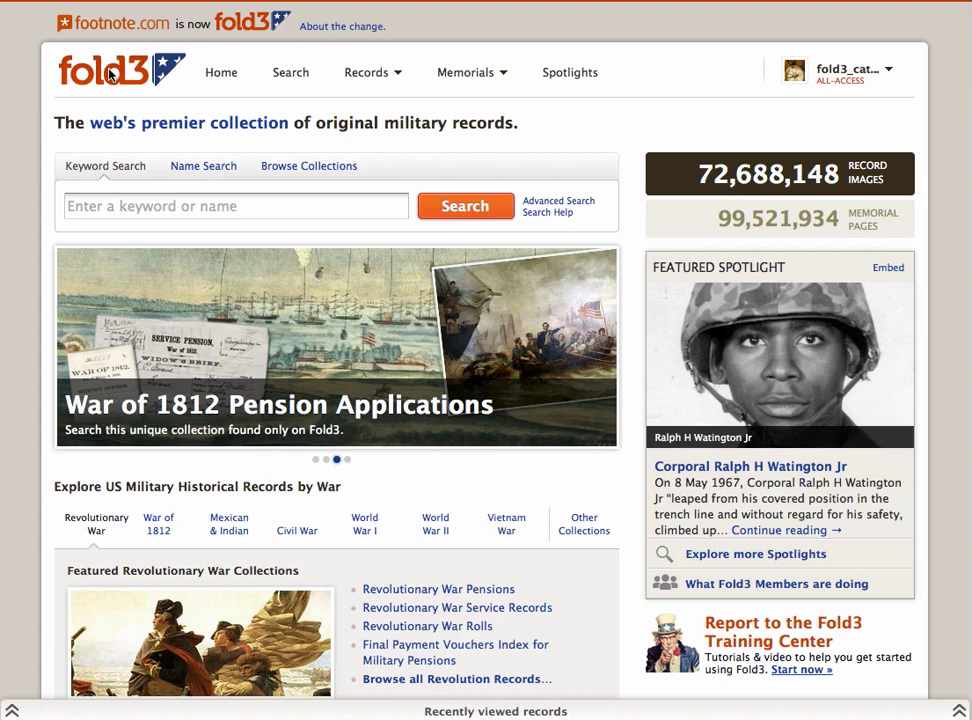
pyautogui.click(548, 212)
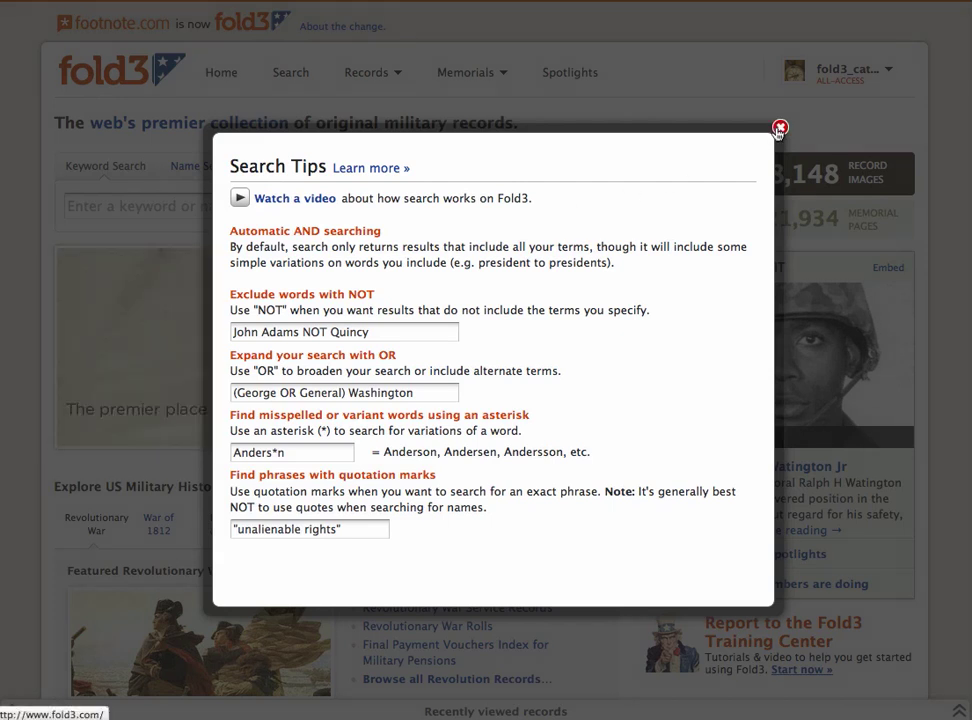
pyautogui.click(779, 128)
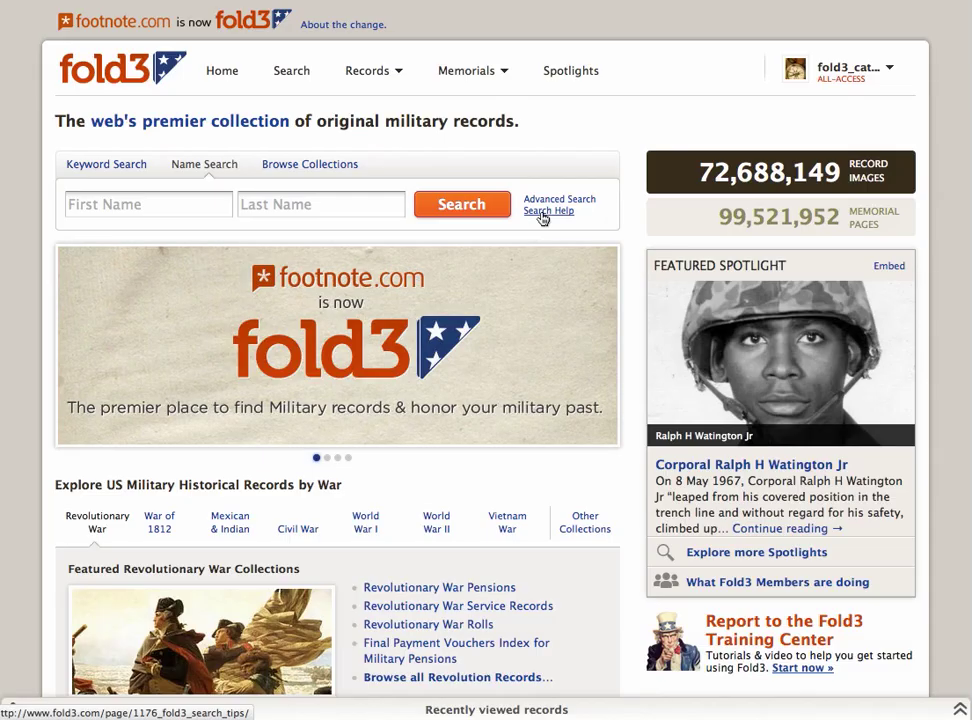
# Recheck the Search Tips, then run a wildcard name search for Christoph* Pe*k*
pyautogui.click(546, 212)
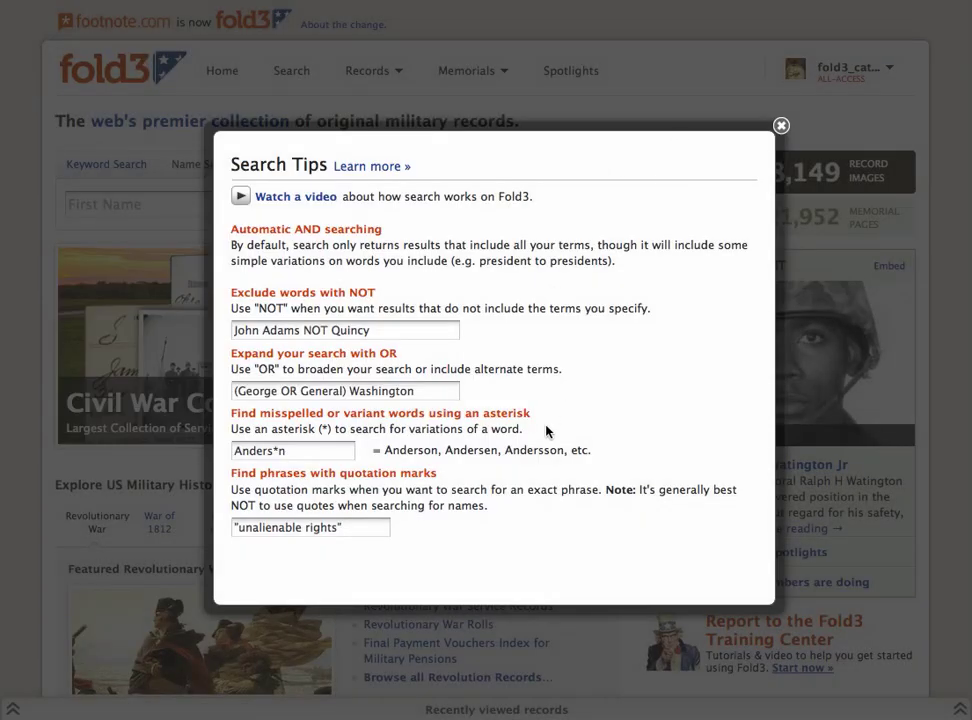
pyautogui.click(779, 127)
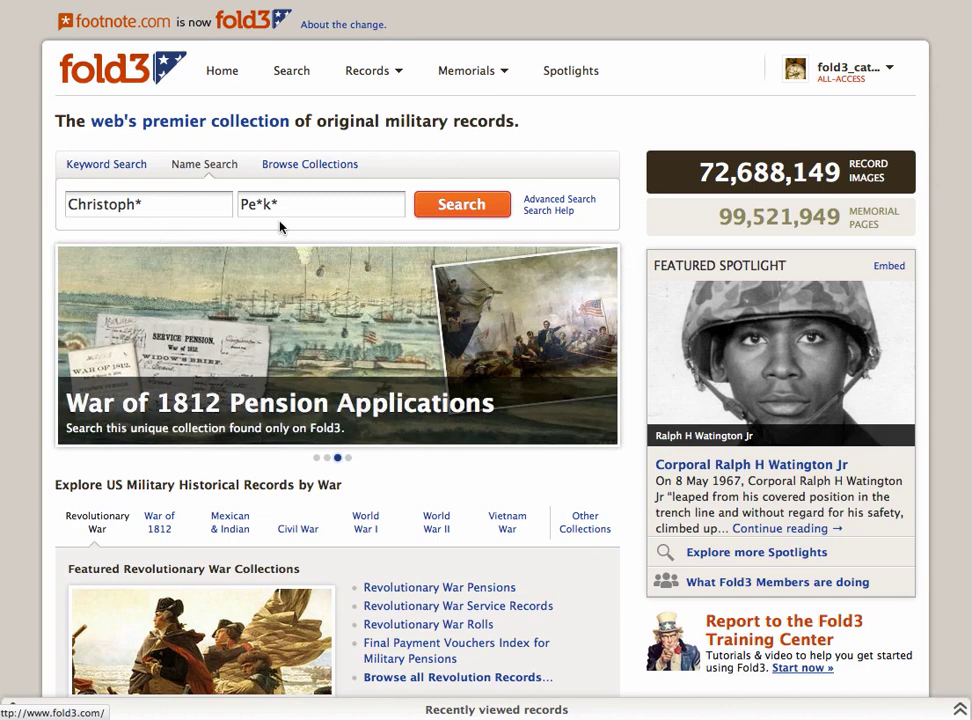
pyautogui.click(473, 205)
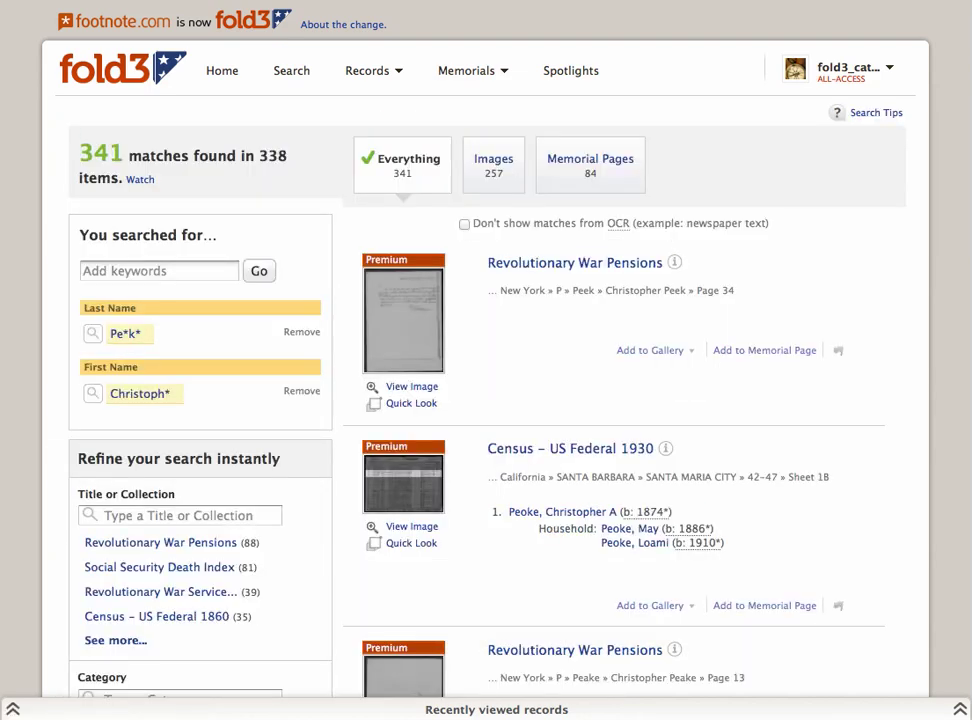
# Scroll through the 341 wildcard matches and go back to the home page
pyautogui.scroll(-10, 486, 400)
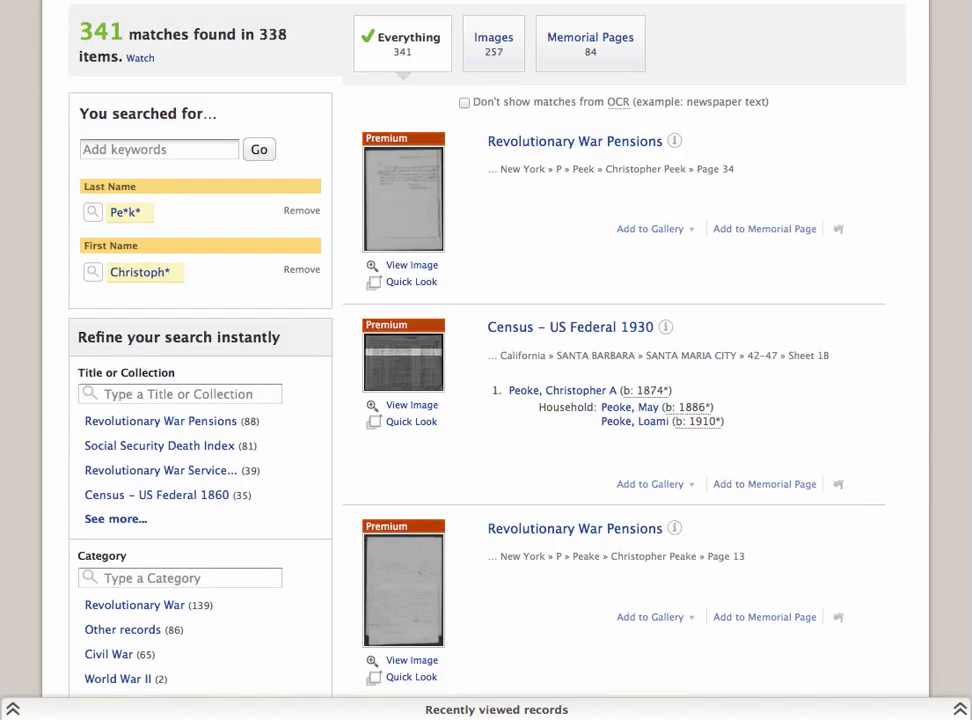
pyautogui.scroll(-5, 486, 400)
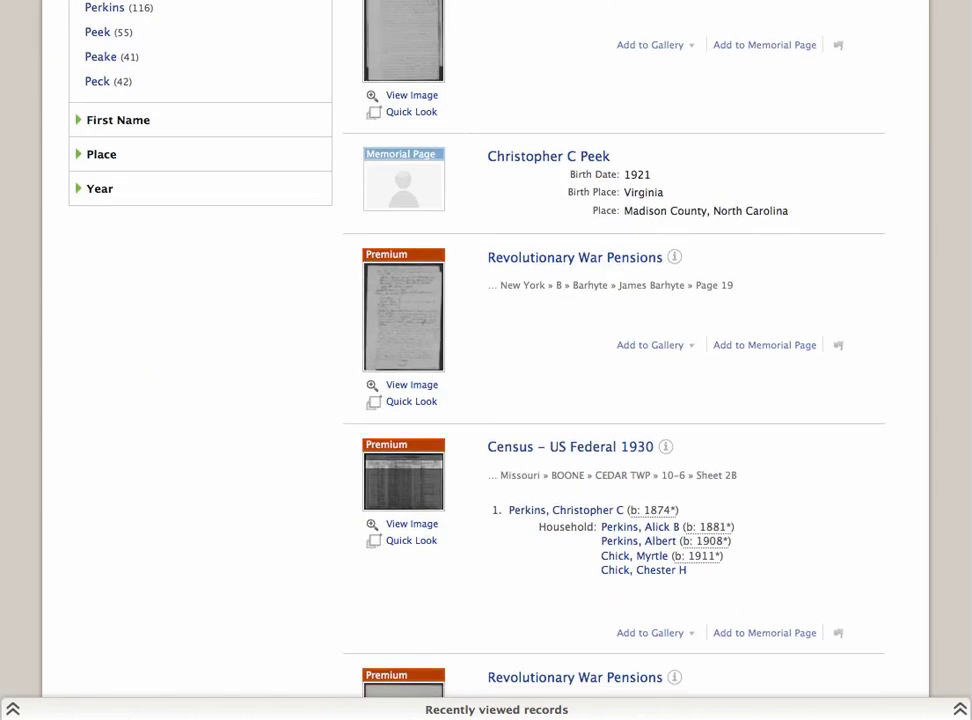
pyautogui.scroll(-2, 486, 400)
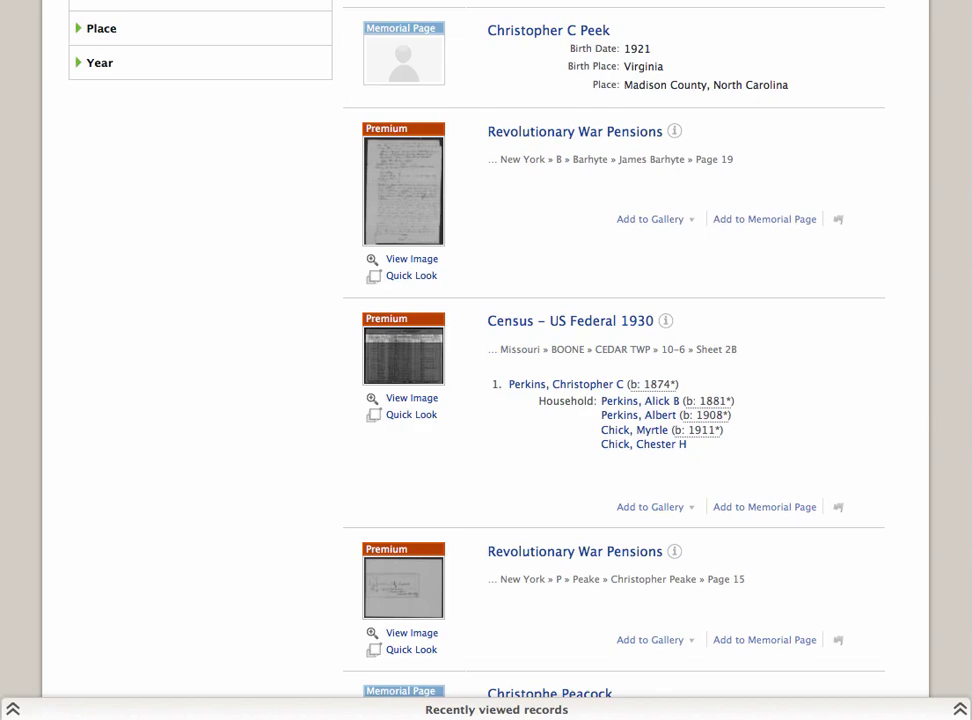
pyautogui.scroll(15, 486, 360)
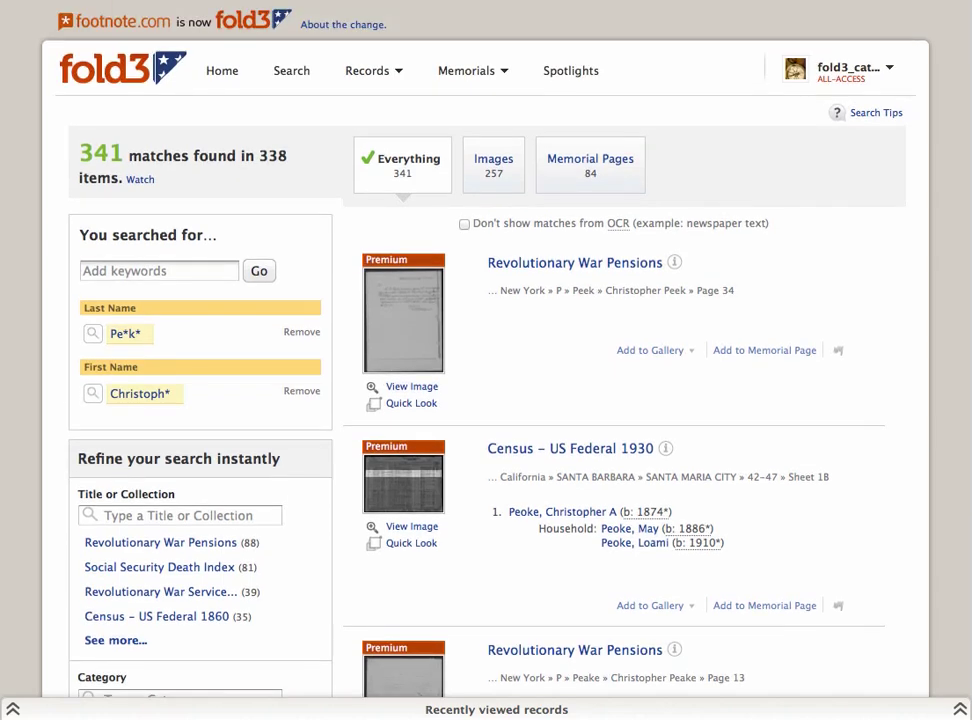
pyautogui.click(224, 72)
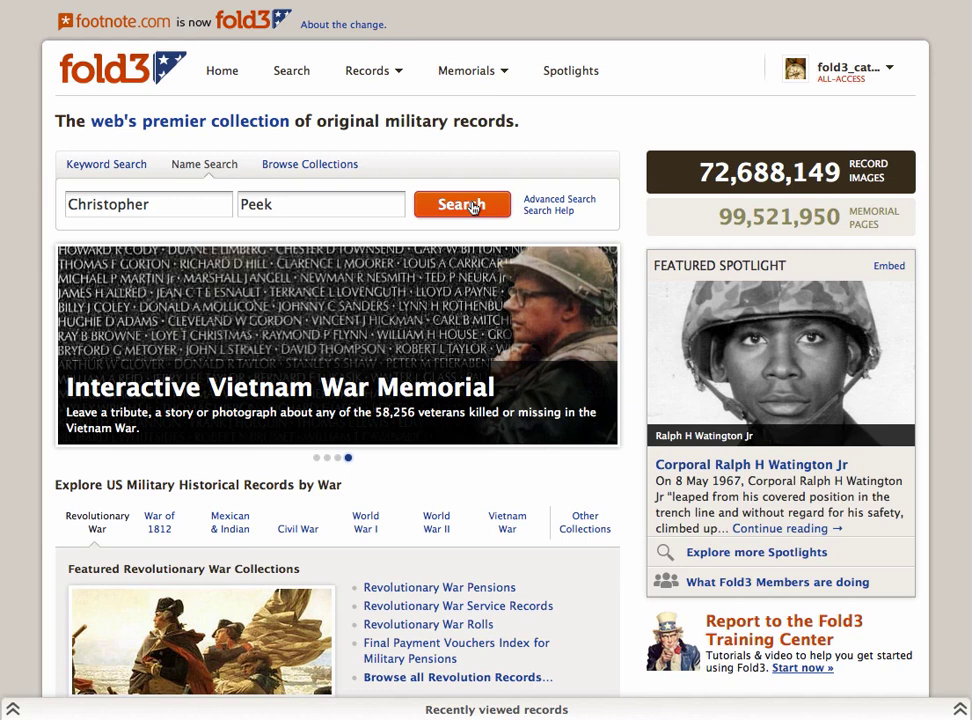
pyautogui.click(474, 206)
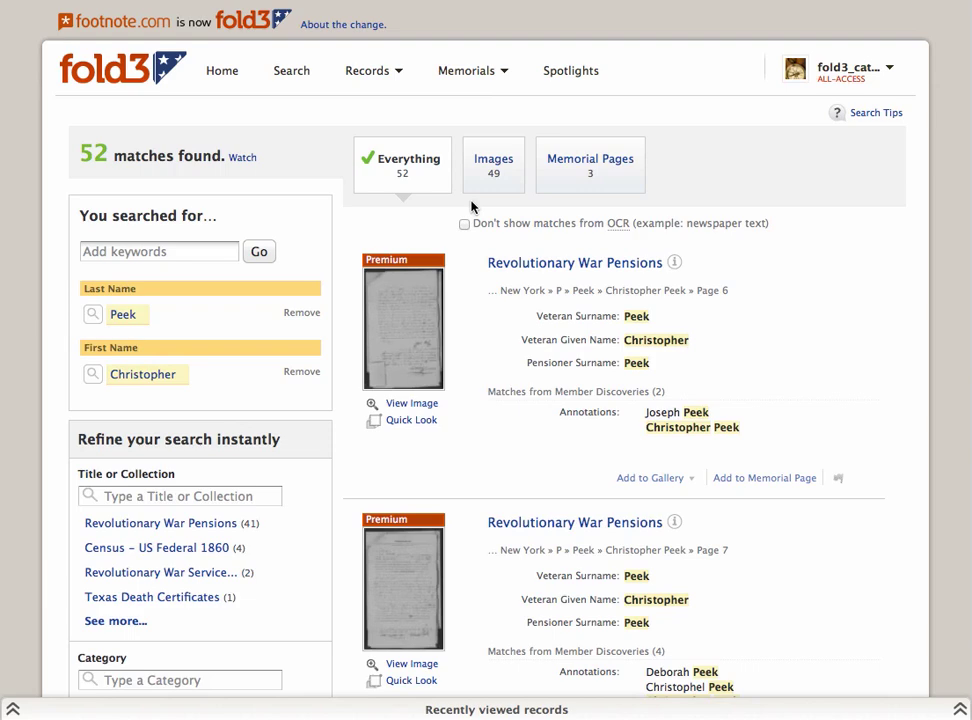
pyautogui.click(221, 71)
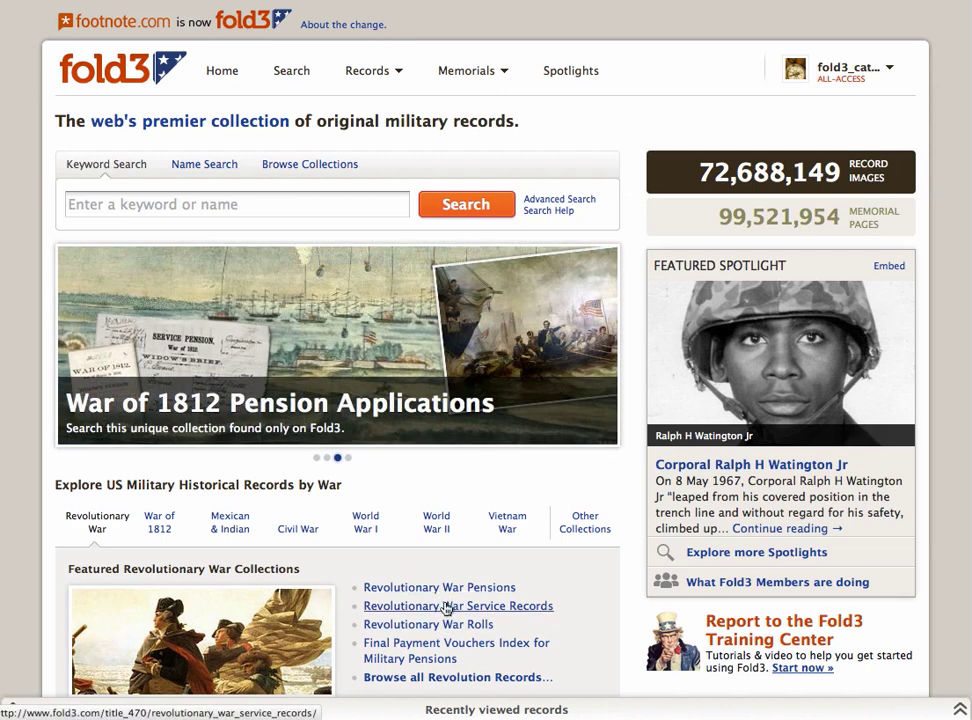
# Search Revolutionary War Service Records for Christoph* Pe*k* and open the first record's image
pyautogui.click(447, 607)
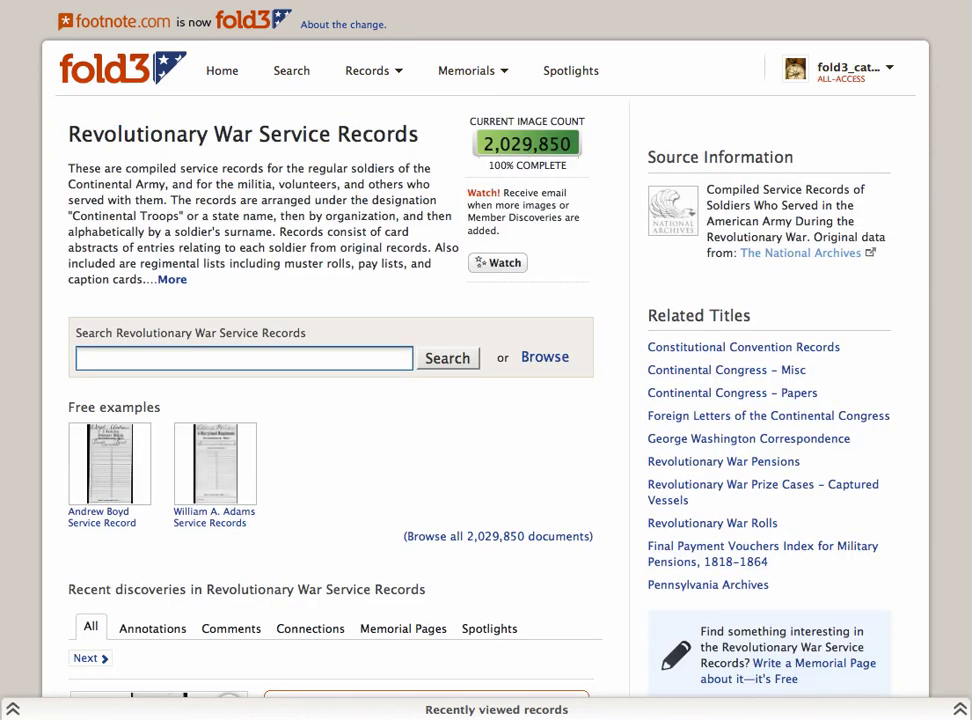
pyautogui.write('Christoph* Pe*k*')
pyautogui.click(433, 369)
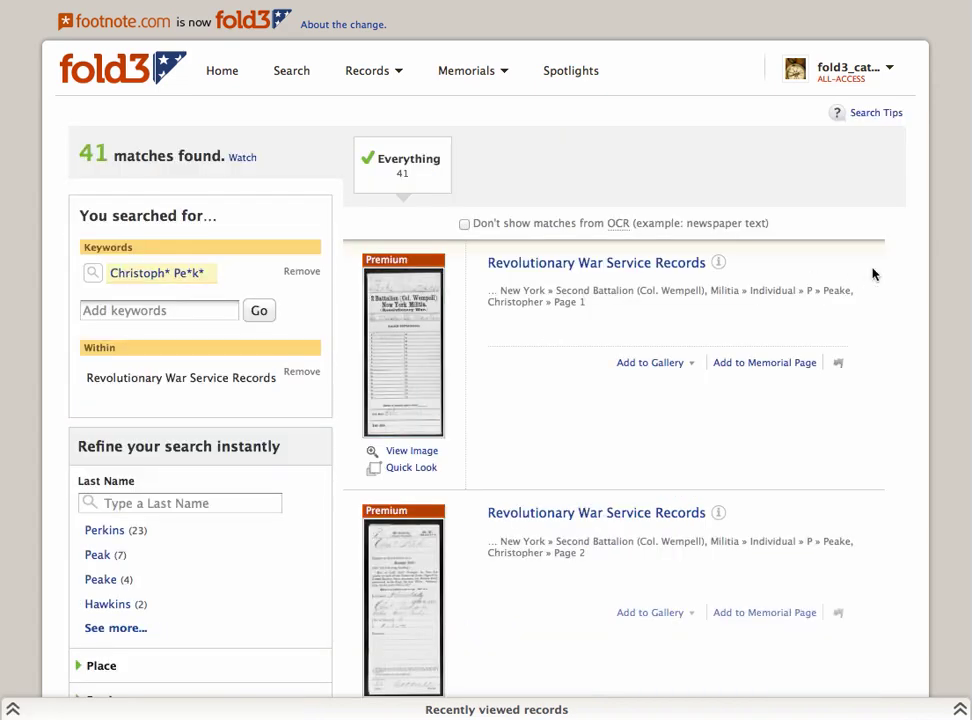
pyautogui.click(425, 382)
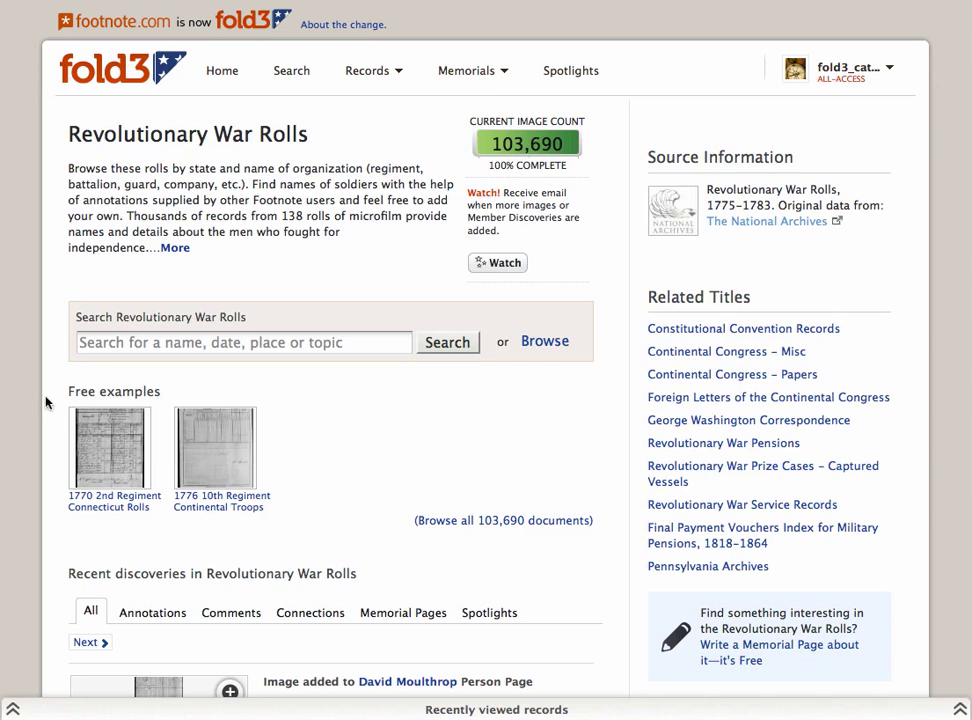
# Search Revolutionary War Rolls for Ezra Carpenter and scroll through the 73 results
pyautogui.click(104, 344)
pyautogui.write('Ezra Carpenter')
pyautogui.press('Tab')
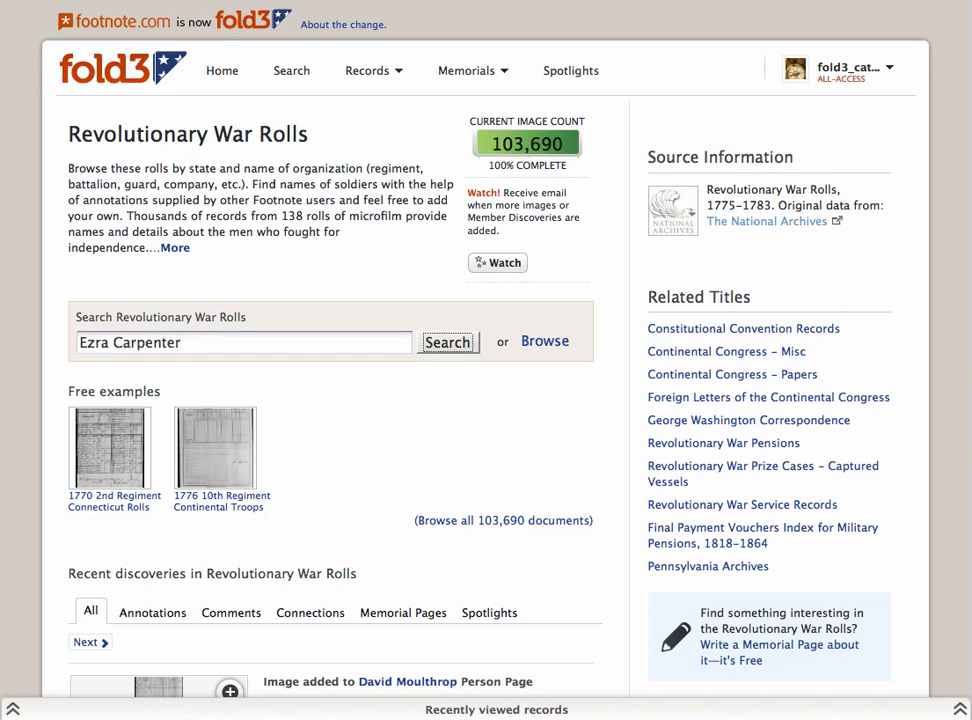
pyautogui.click(451, 343)
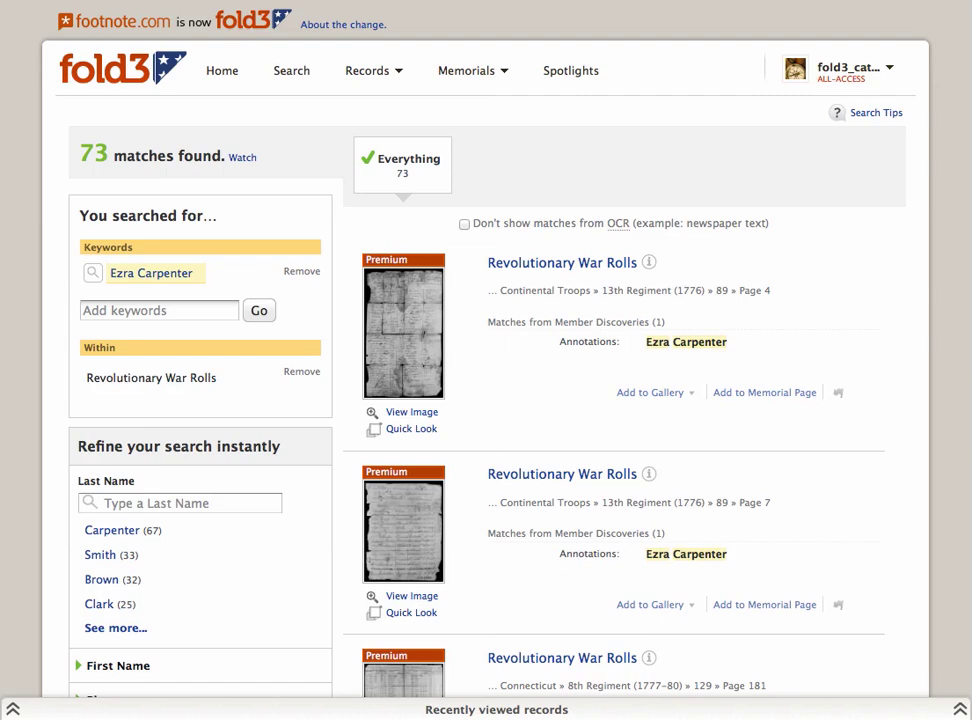
pyautogui.scroll(-5, 775, 102)
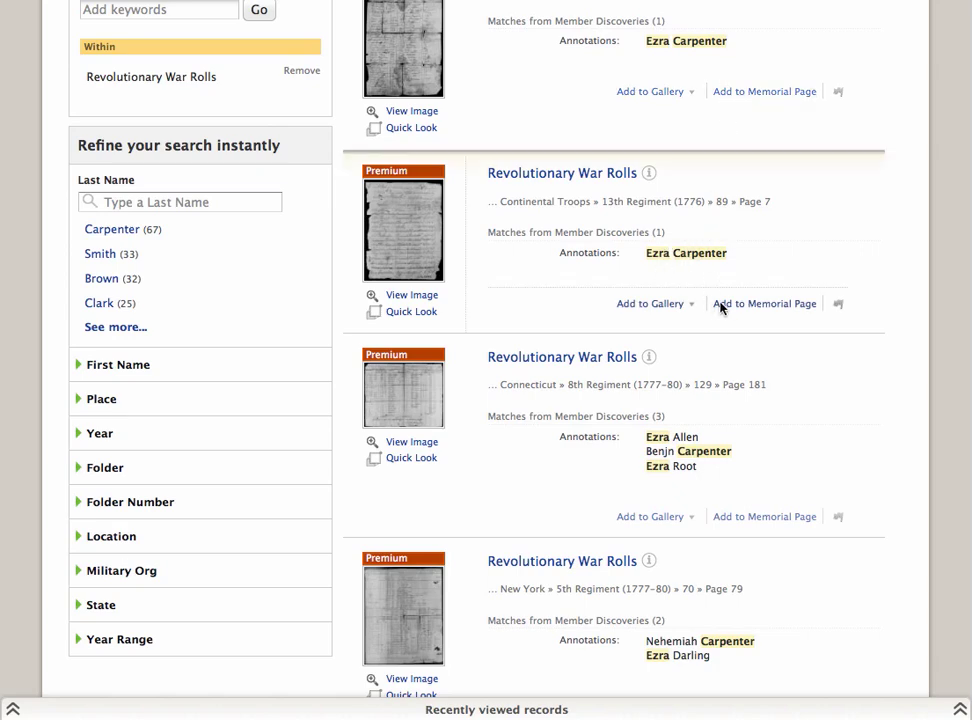
pyautogui.scroll(-4, 782, 425)
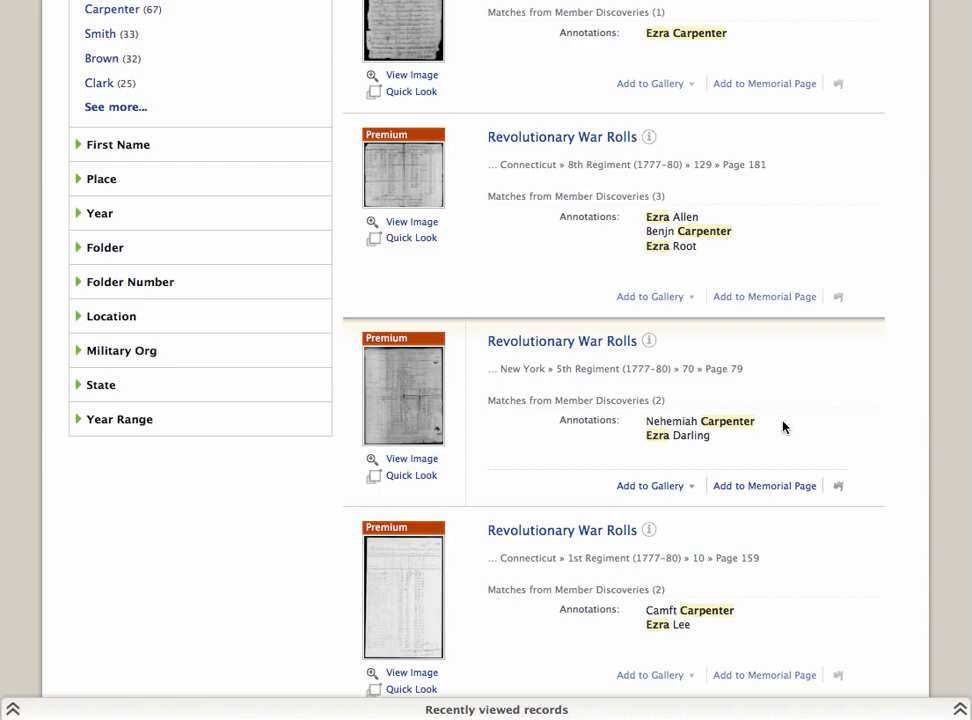
pyautogui.scroll(-4, 783, 427)
pyautogui.scroll(15, 783, 427)
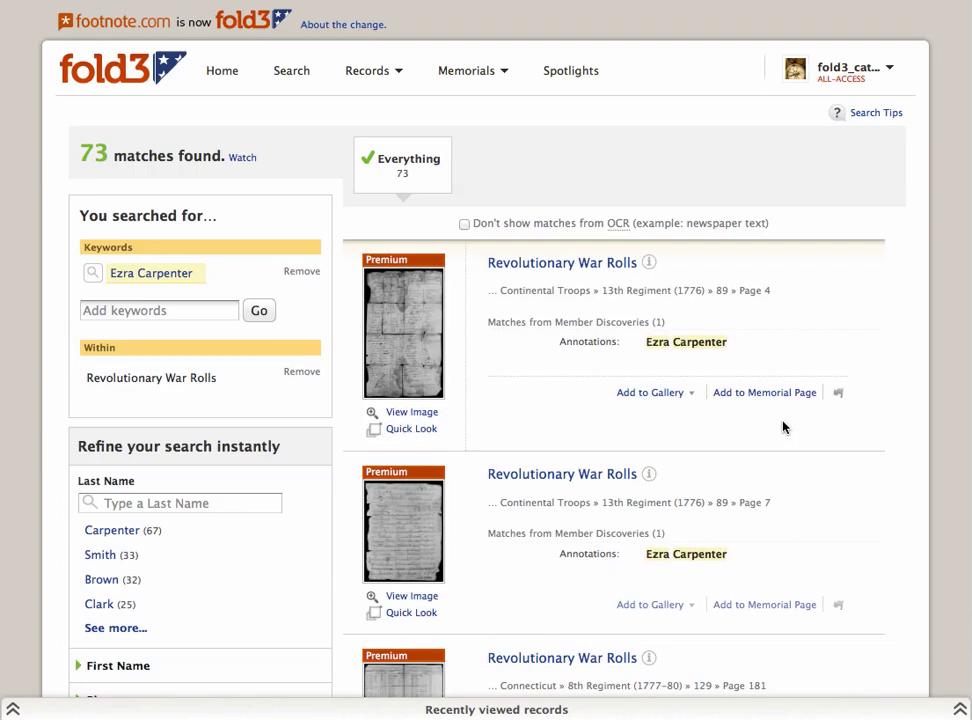
pyautogui.click(193, 274)
pyautogui.click(109, 280)
pyautogui.write('"')
pyautogui.click(217, 280)
pyautogui.write('"')
pyautogui.click(285, 281)
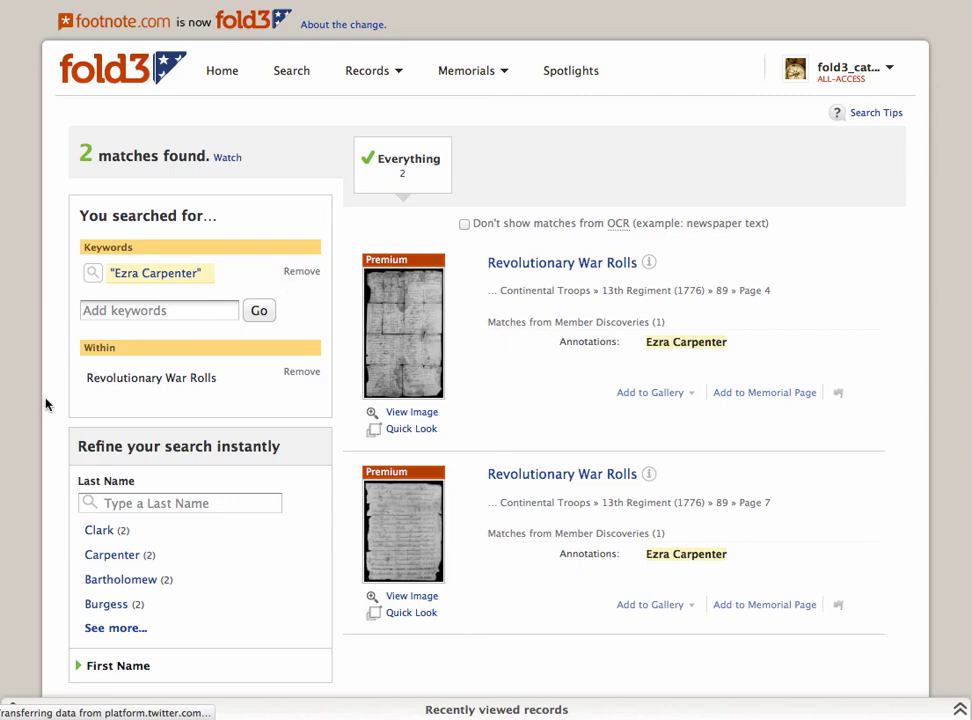
pyautogui.scroll(-3, 45, 404)
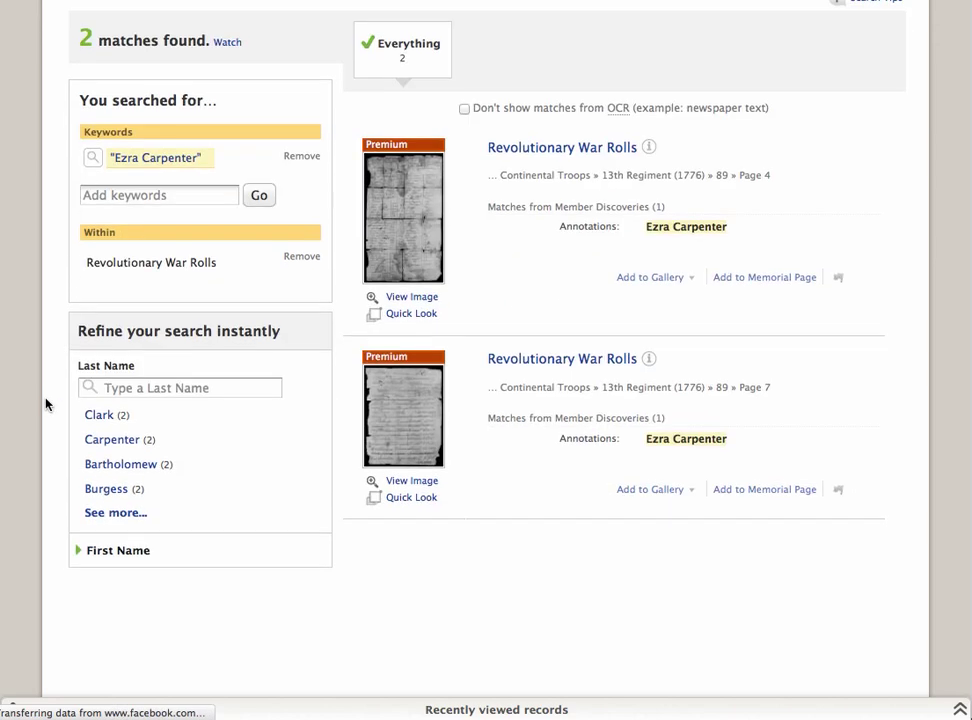
pyautogui.scroll(3, 45, 404)
pyautogui.click(78, 60)
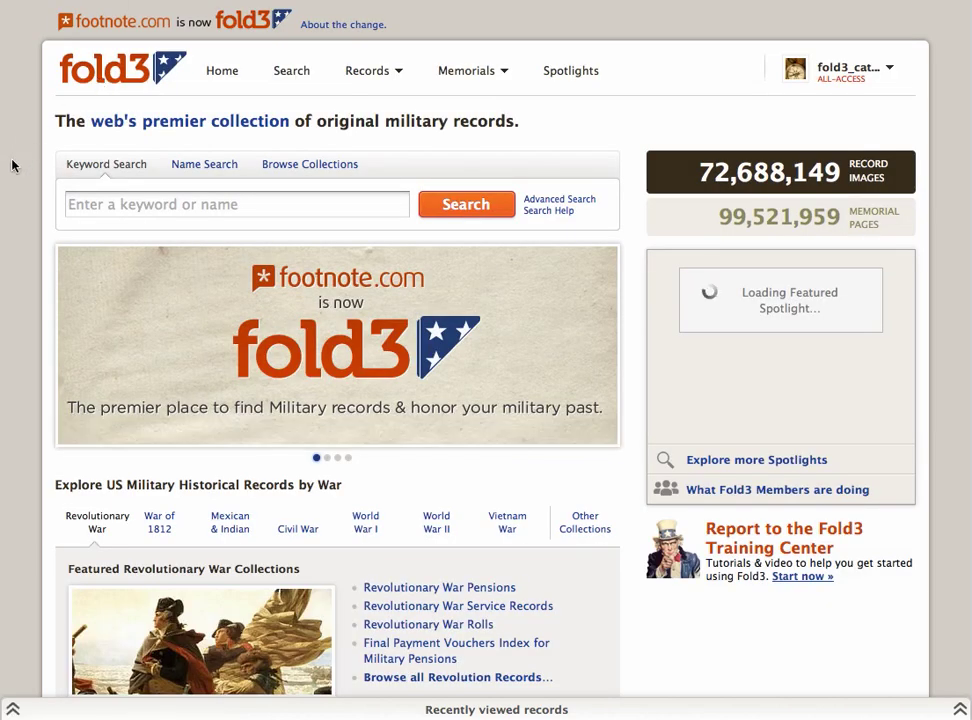